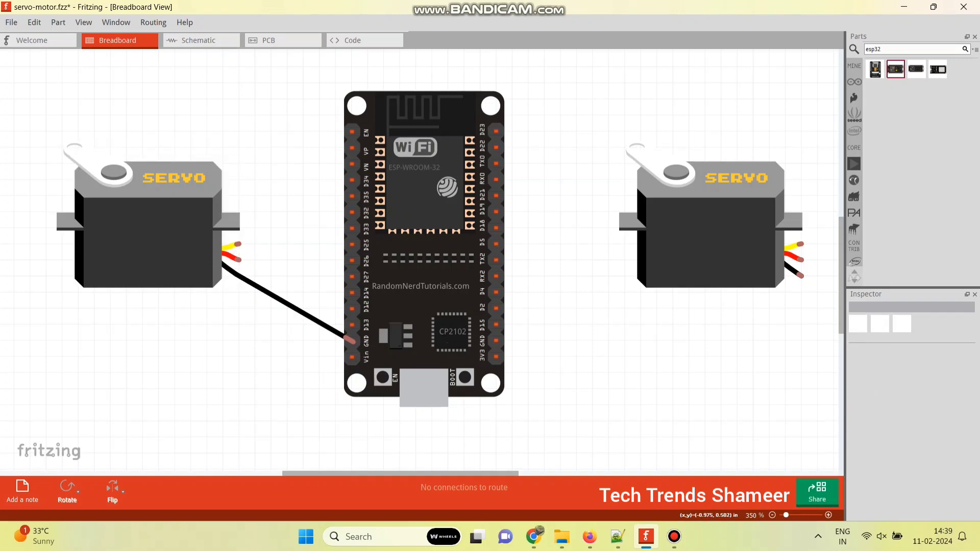
Step: Connect the left servo's red lead to the ESP32's Vin pin and route its red and black wires with right-angle bends
left_click_drag(239, 260, 352, 357)
left_click_drag(286, 301, 237, 358)
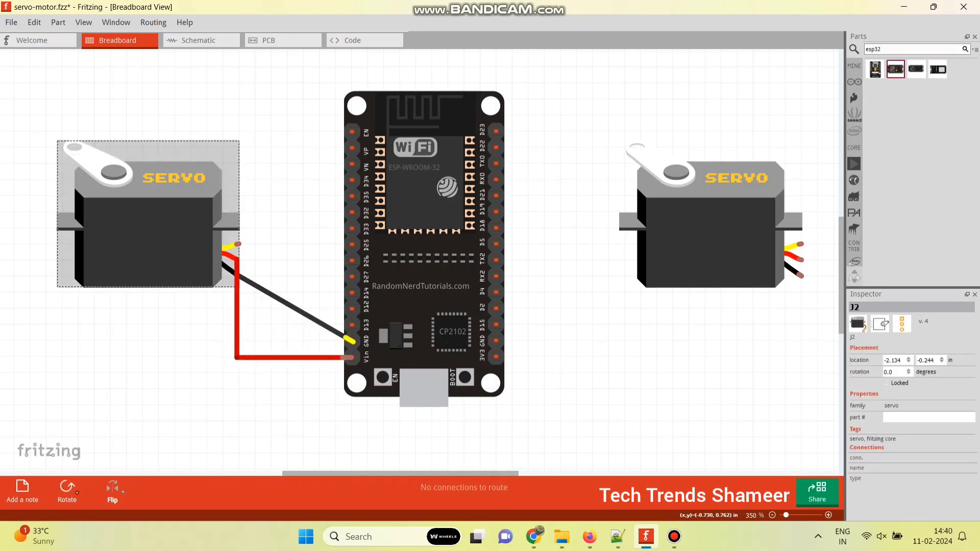
left_click_drag(282, 303, 256, 349)
left_click_drag(246, 310, 257, 276)
left_click_drag(255, 350, 256, 342)
left_click(281, 311)
Step: Connect the left servo's yellow signal lead to pin D2, routing the wire squarely around the underside of the ESP32
left_click_drag(238, 245, 287, 449)
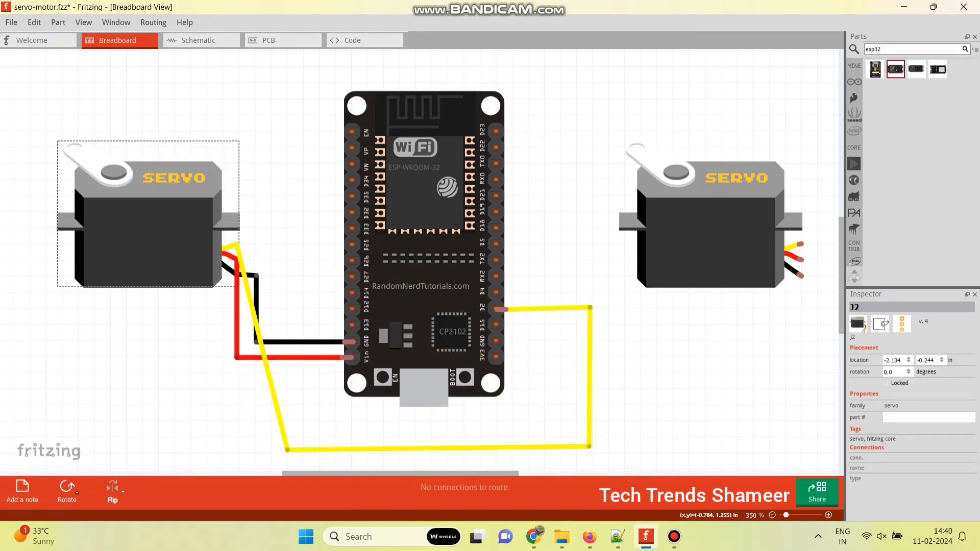
left_click_drag(259, 335, 287, 244)
left_click_drag(589, 446, 590, 450)
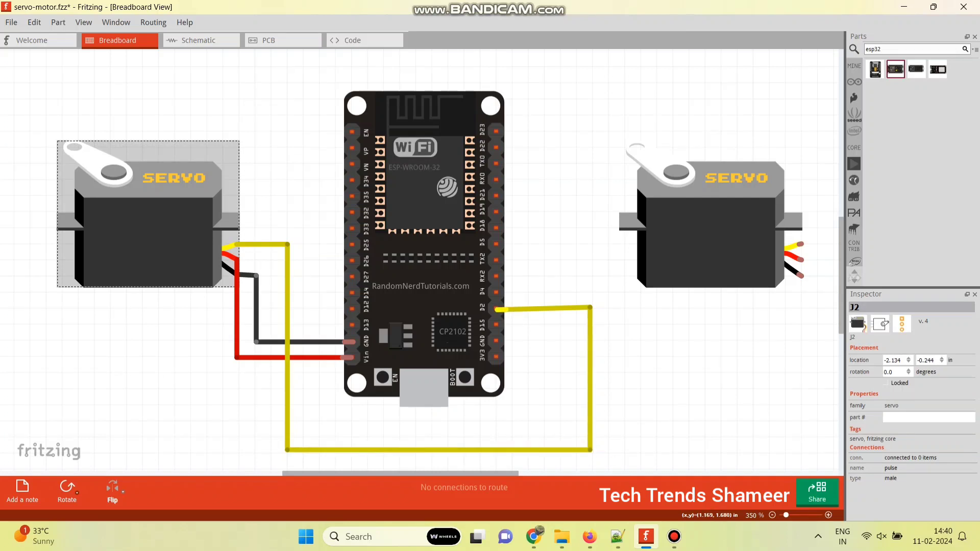
left_click_drag(589, 307, 590, 310)
left_click(689, 367)
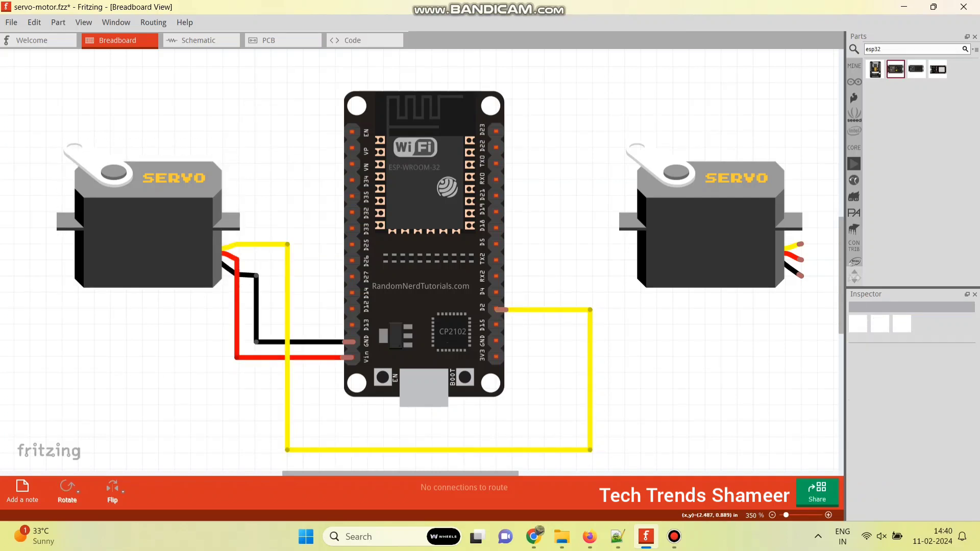
Step: Connect the right servo's black lead to GND and its red lead to 3V3, routing both wires with right-angle bends
left_click_drag(800, 275, 503, 339)
left_click_drag(754, 286, 799, 341)
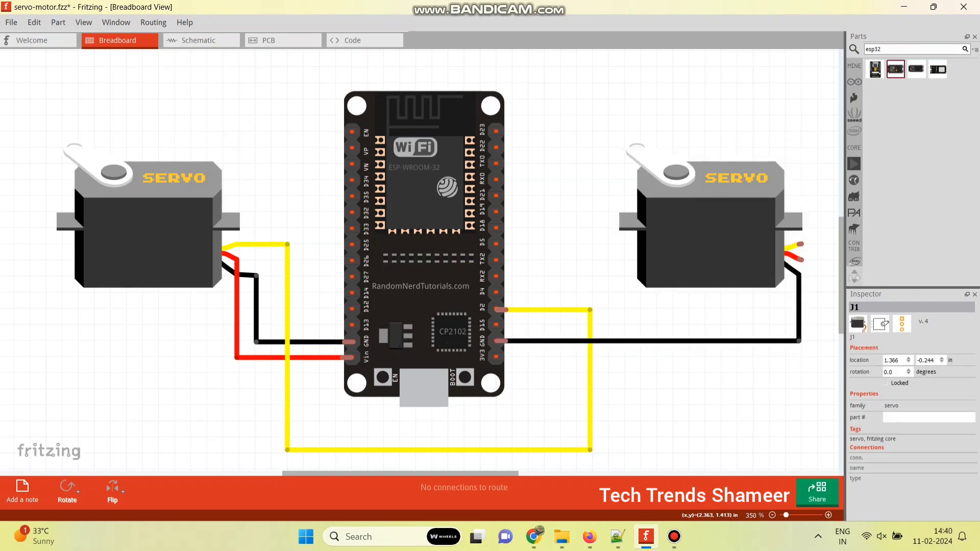
left_click_drag(801, 260, 501, 355)
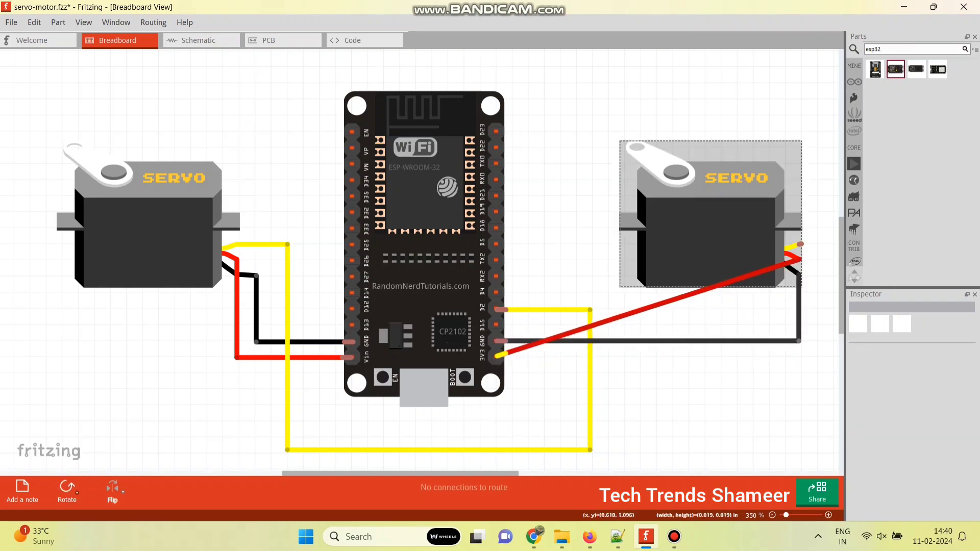
left_click_drag(653, 305, 816, 359)
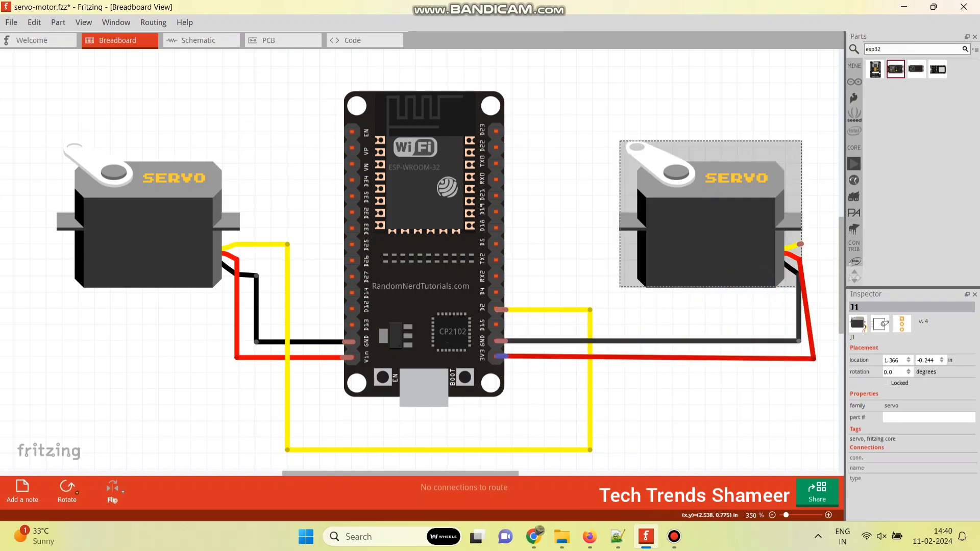
left_click_drag(811, 260, 813, 260)
left_click_drag(814, 358, 813, 356)
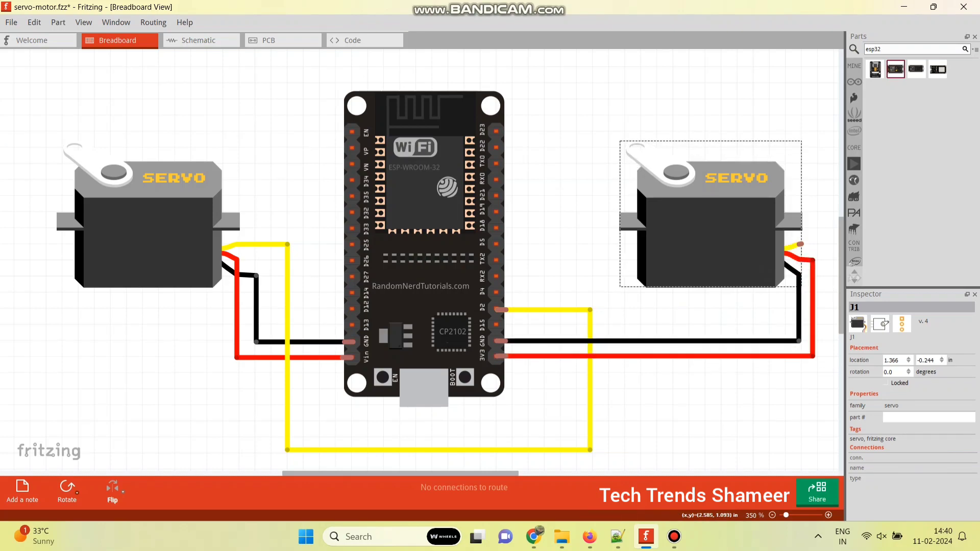
left_click(781, 316)
Step: Connect the right servo's yellow signal lead to pin D4, routing the wire with right-angle bends below the servo
left_click_drag(801, 244, 503, 292)
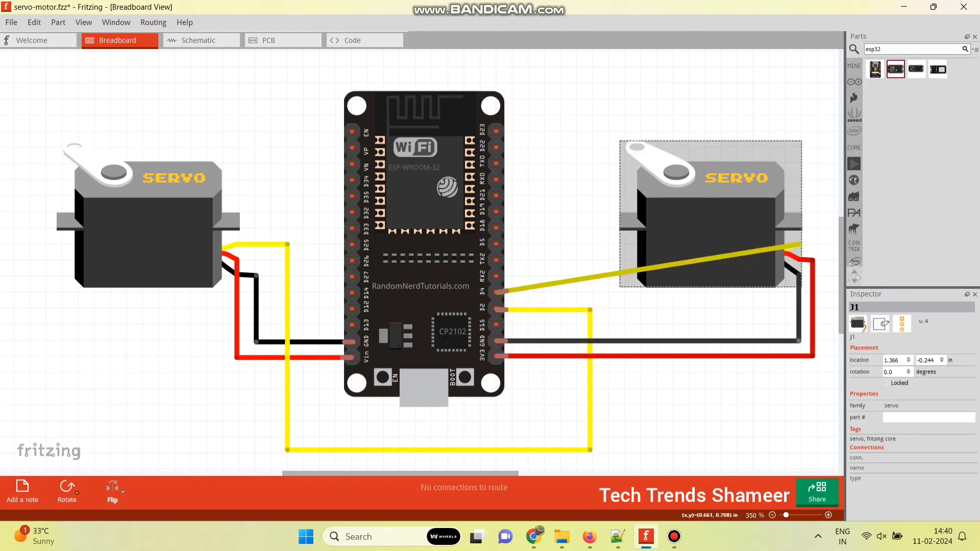
left_click_drag(559, 283, 596, 293)
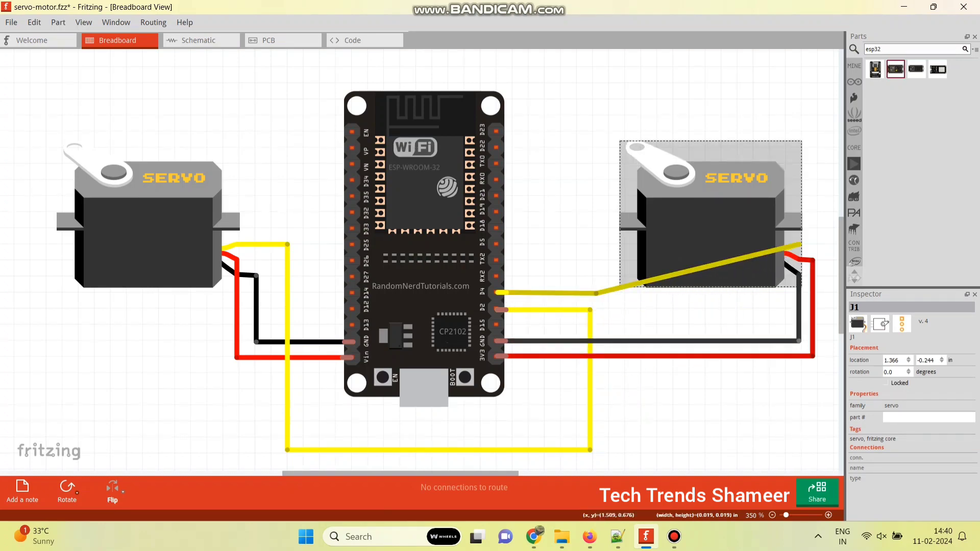
left_click_drag(684, 272, 610, 451)
left_click_drag(597, 293, 611, 292)
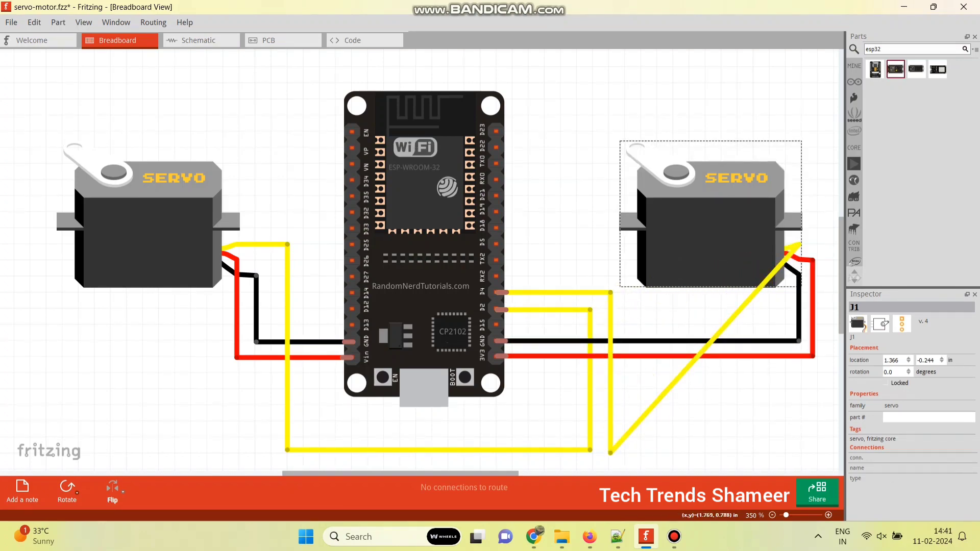
left_click_drag(754, 293, 829, 245)
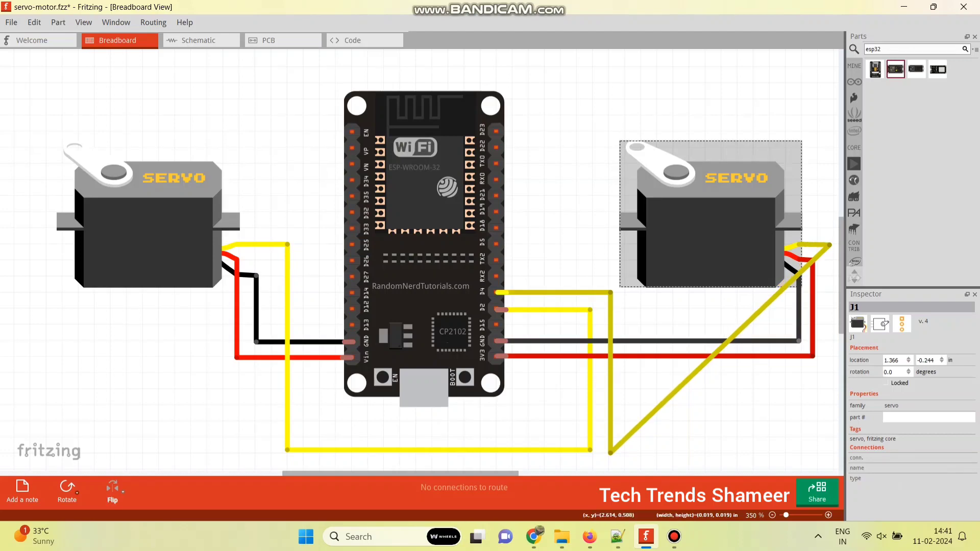
left_click_drag(750, 320, 815, 439)
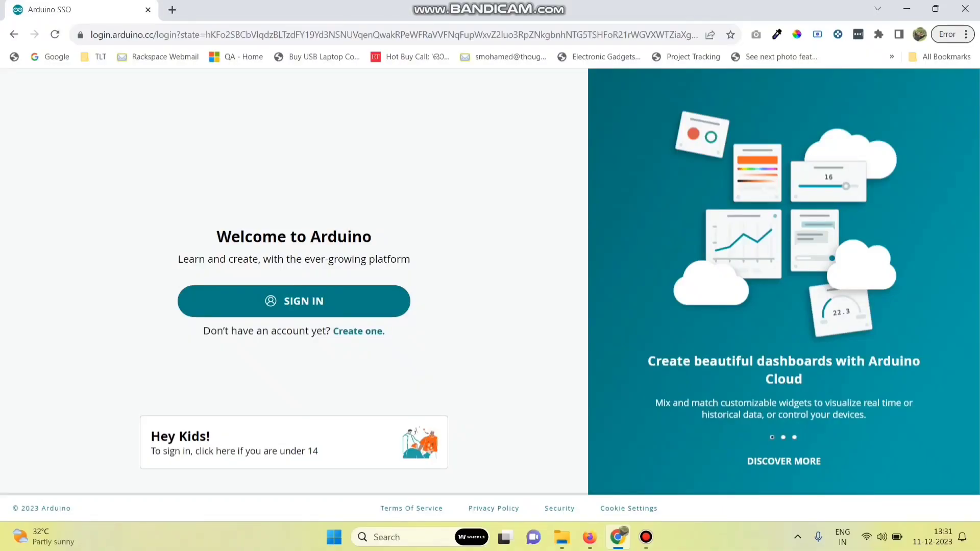
Step: Sign in to Arduino Cloud in the browser with the account's prefilled e-mail and password
left_click(302, 302)
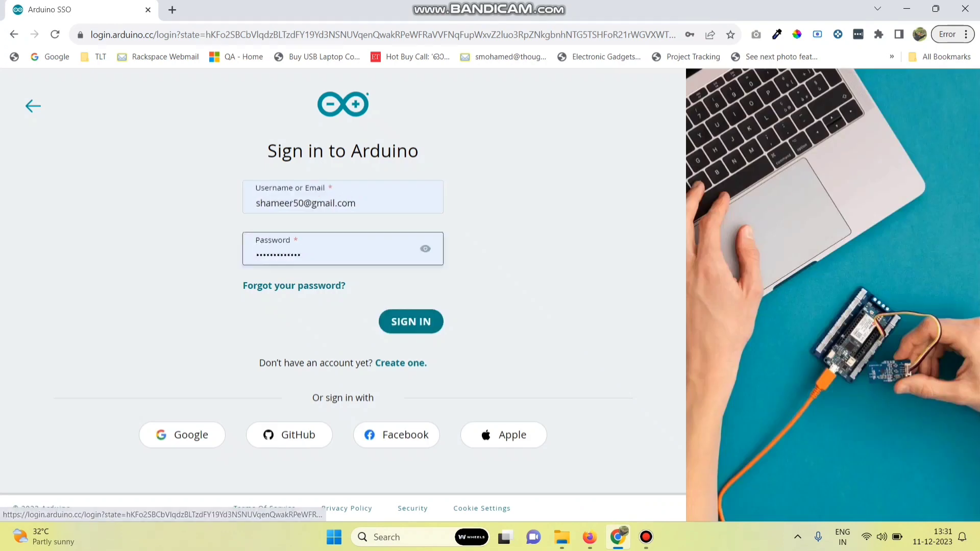
key("Tab")
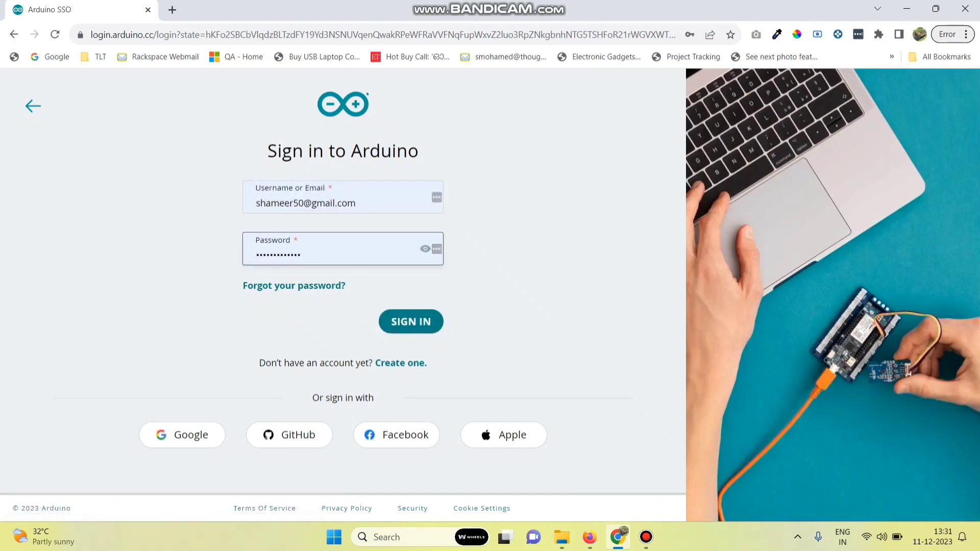
left_click(411, 322)
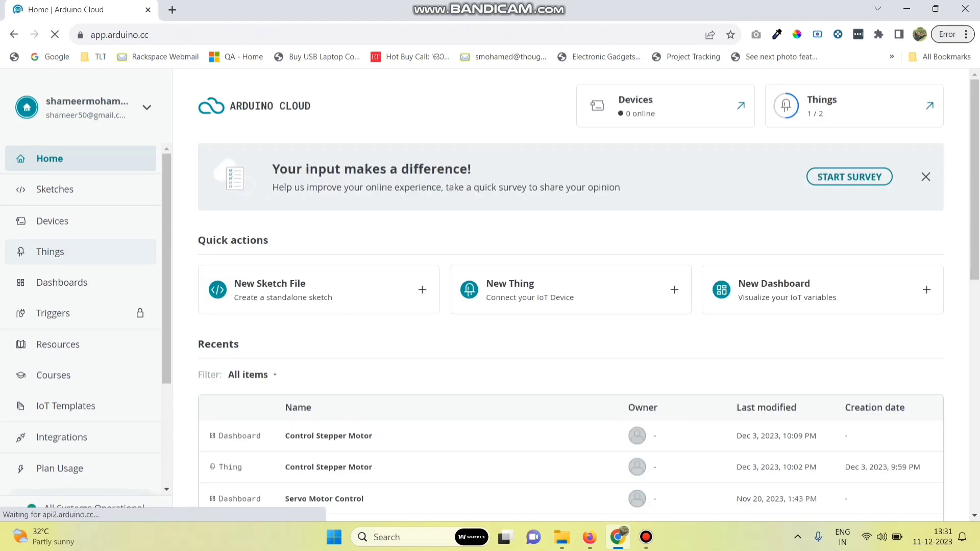
Step: Create a new Thing and rename it Control Servo Motor
left_click(50, 252)
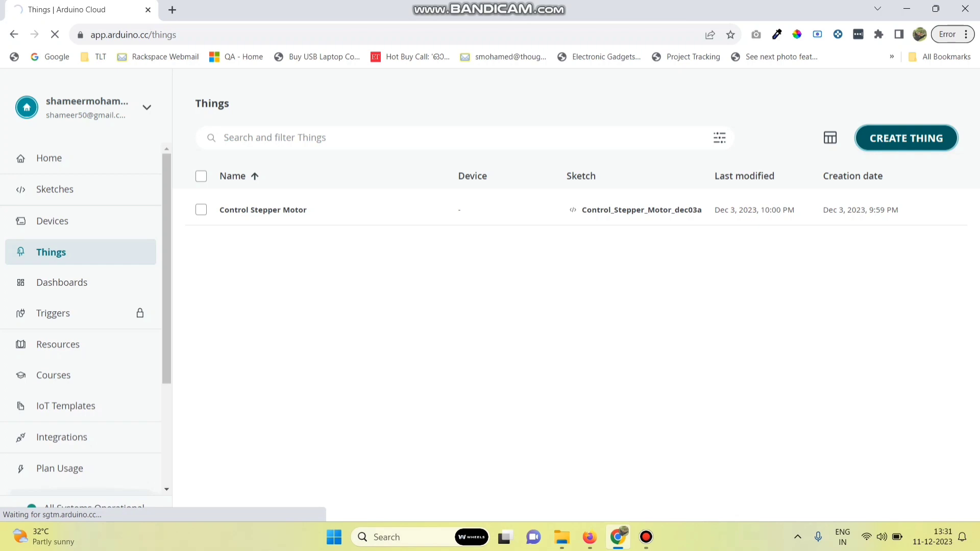
left_click(906, 138)
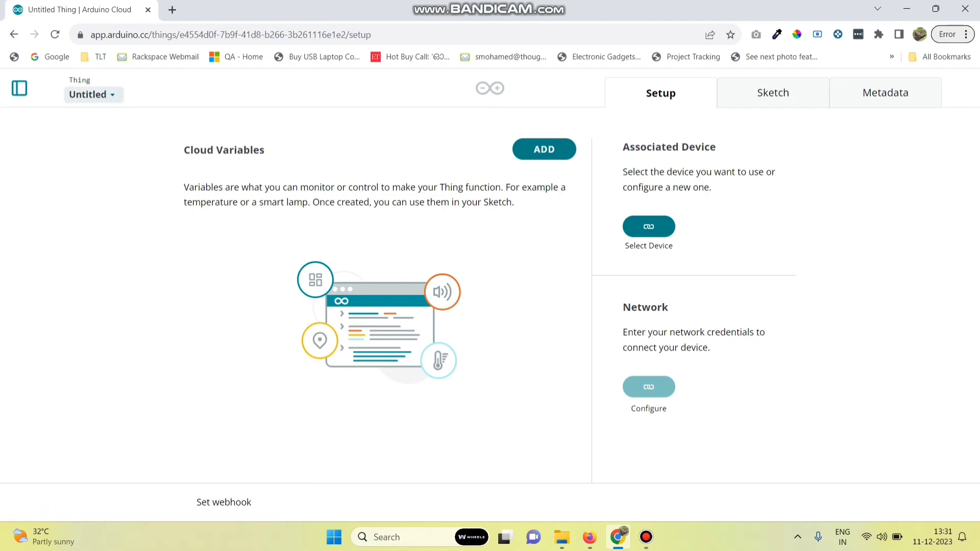
left_click(92, 95)
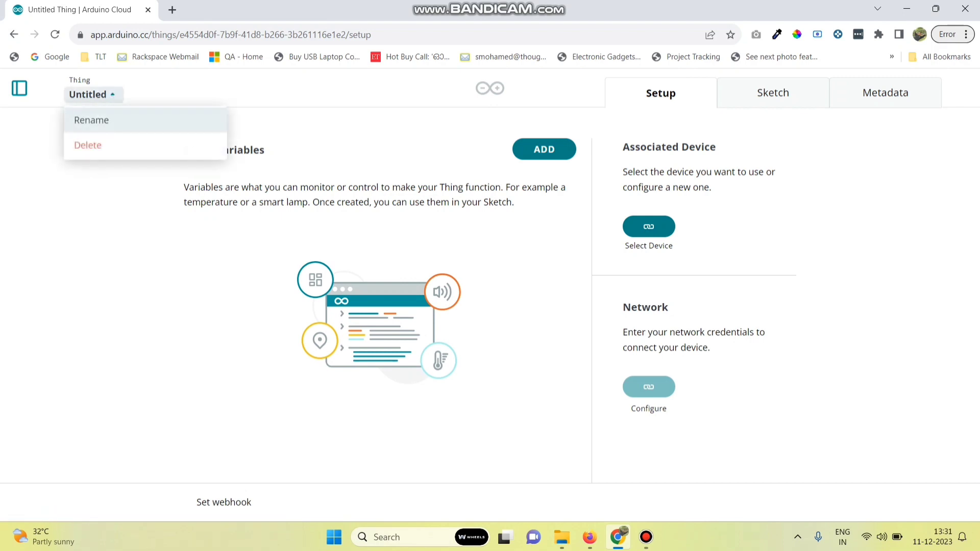
left_click(92, 118)
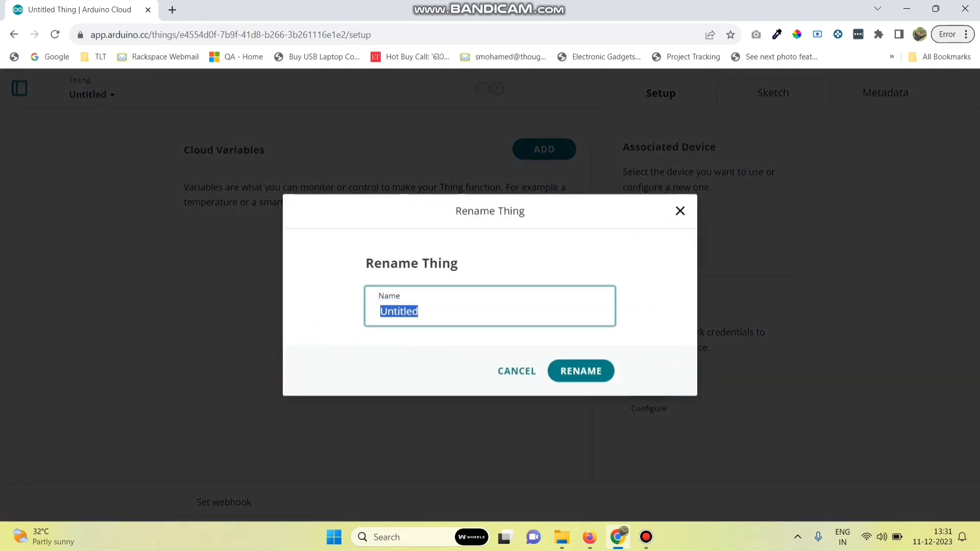
type("Control Servo ")
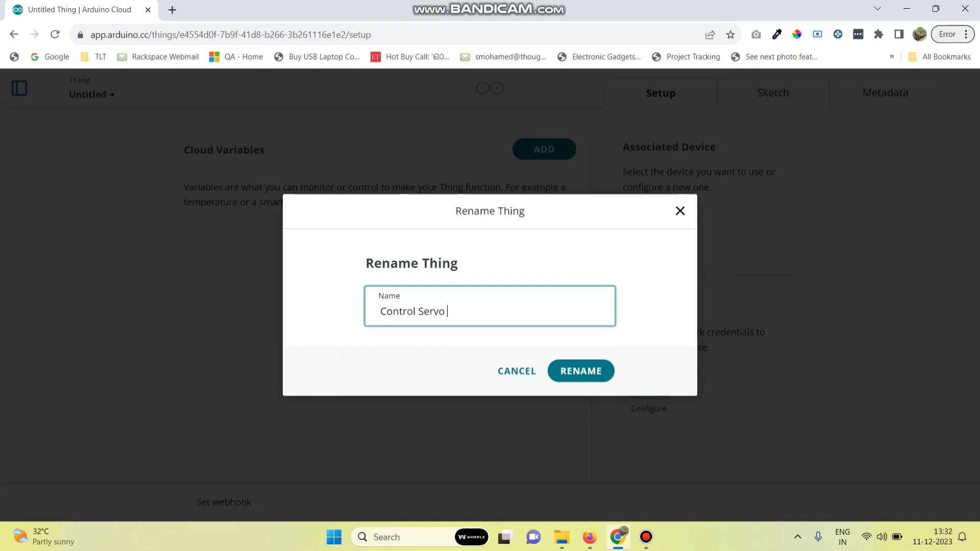
type("Motor")
key("Return")
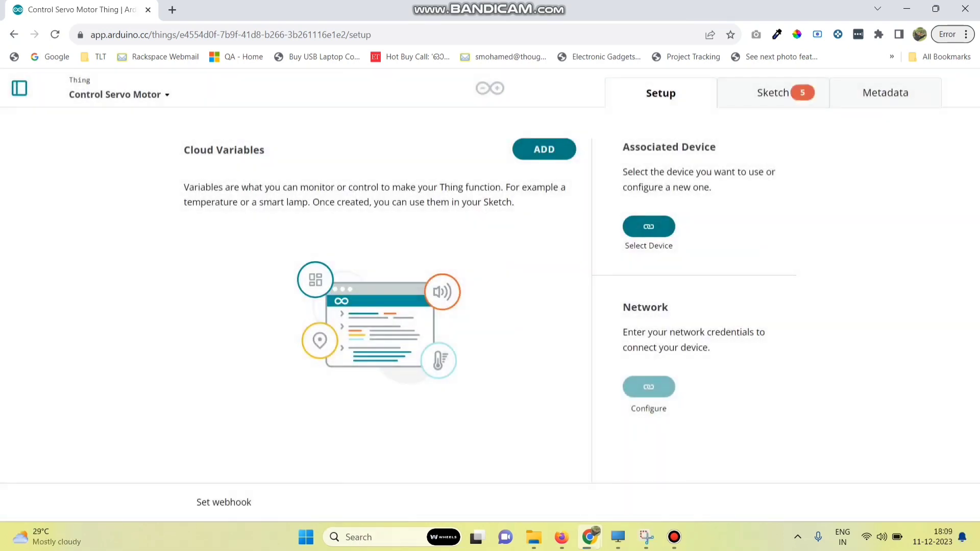
Step: Add a cloud variable named servo1 of type Integer Number, with Read & Write permission and the On change update policy
left_click(544, 149)
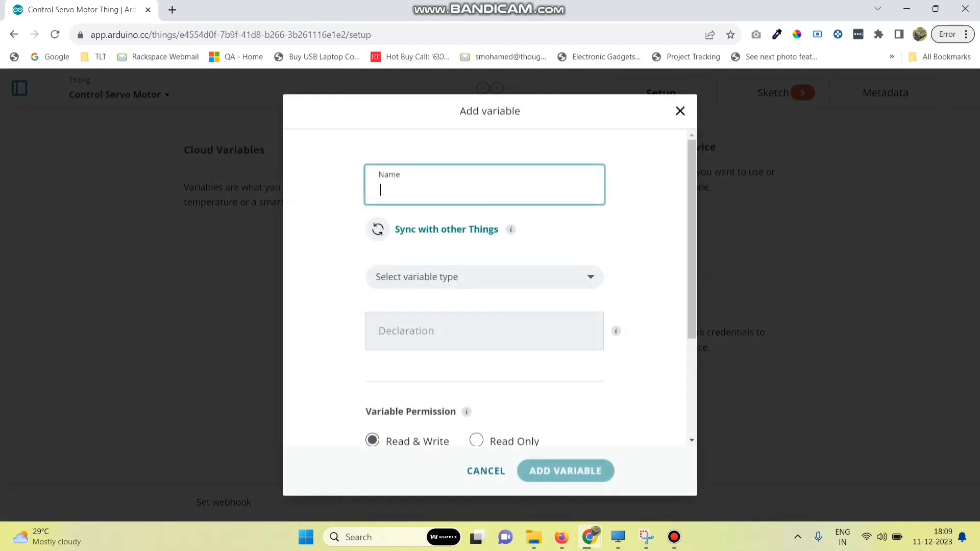
type("servo1")
left_click(484, 277)
left_click(495, 312)
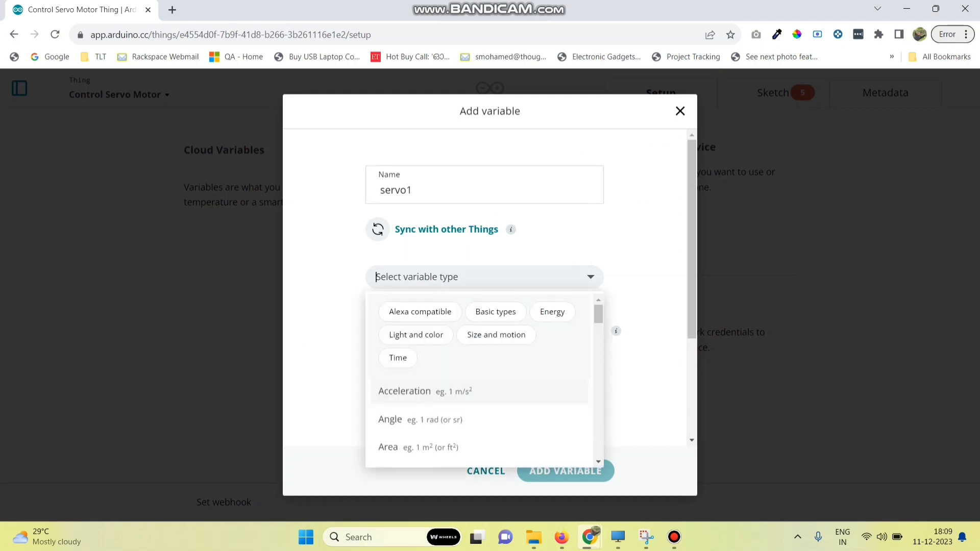
type("int")
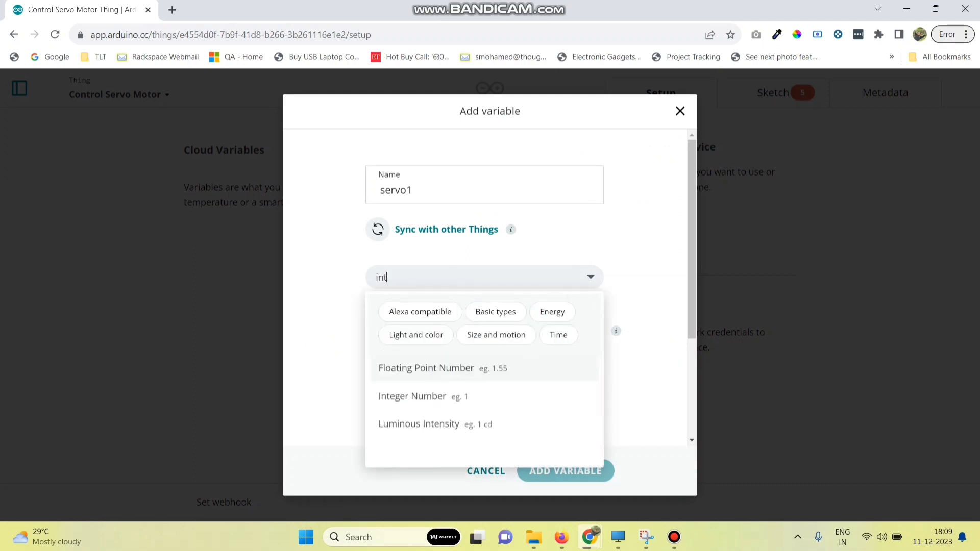
key("Return")
scroll(531, 288, "down", 3)
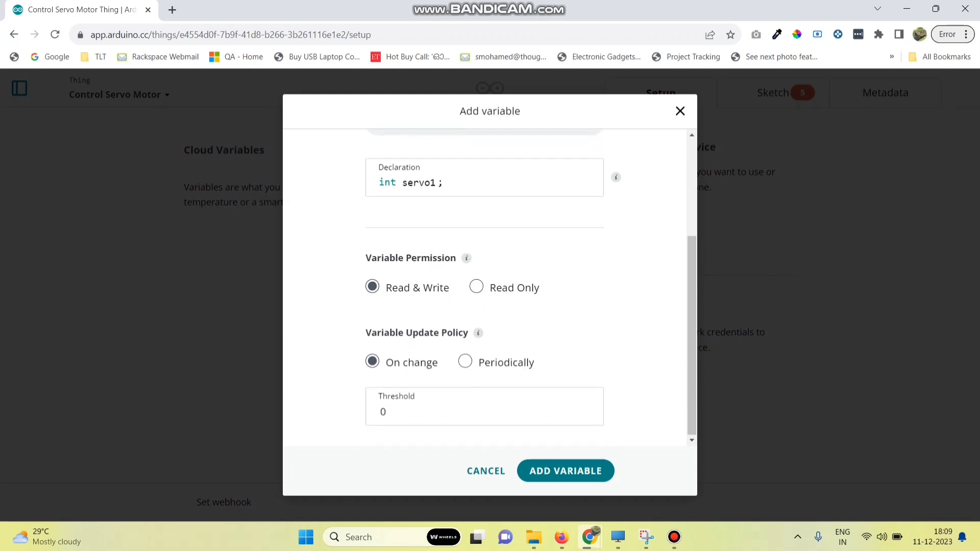
left_click(565, 470)
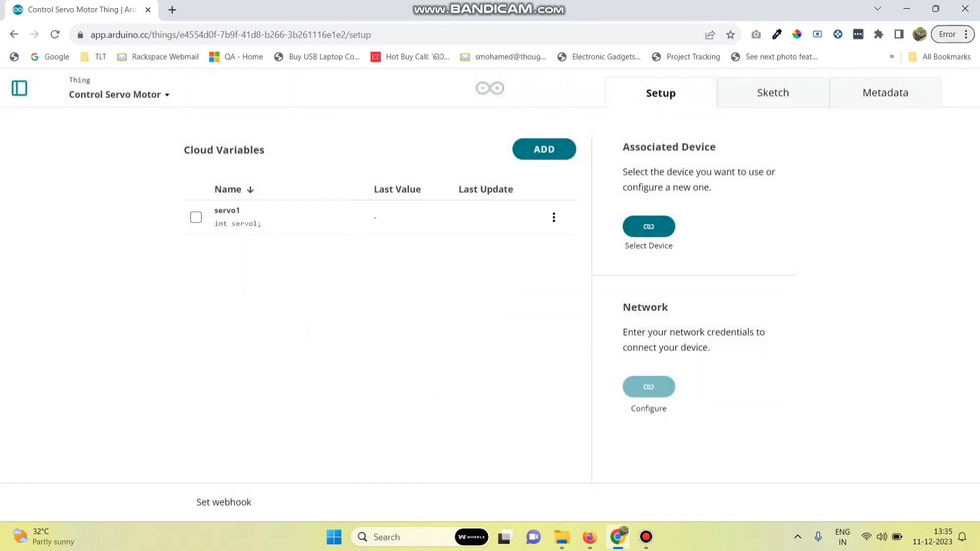
Step: Add a second cloud variable named servo2 of type Integer Number, with Read & Write permission and the On change update policy
left_click(544, 149)
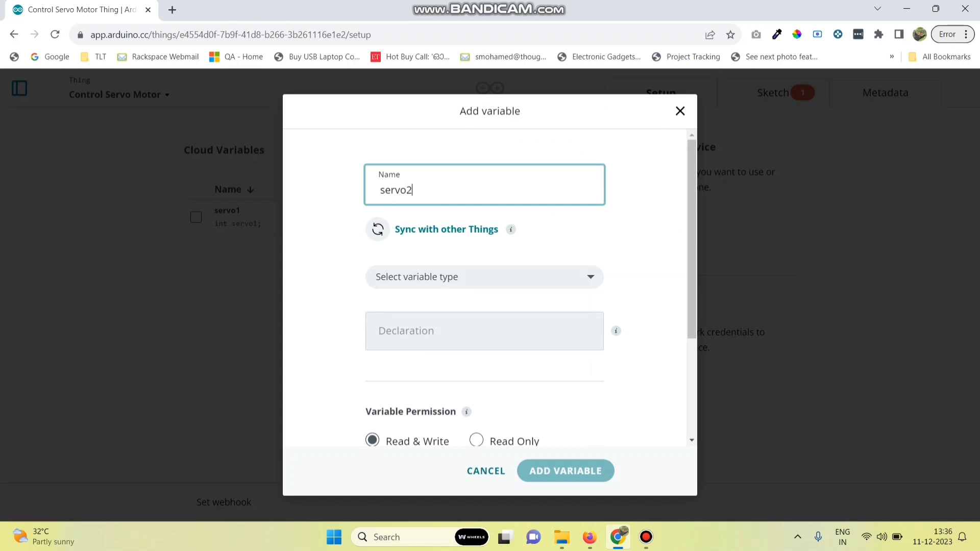
left_click(485, 277)
type("int")
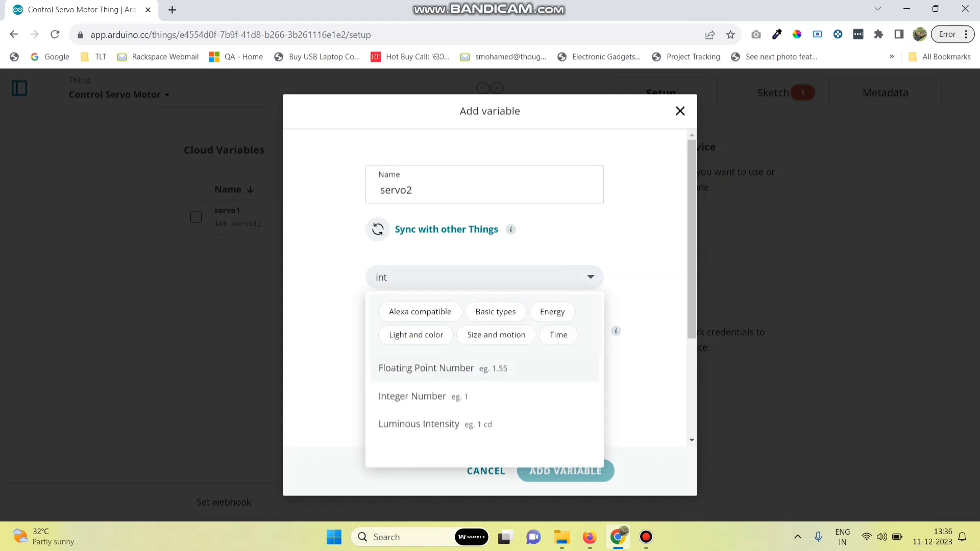
key("Down")
key("Return")
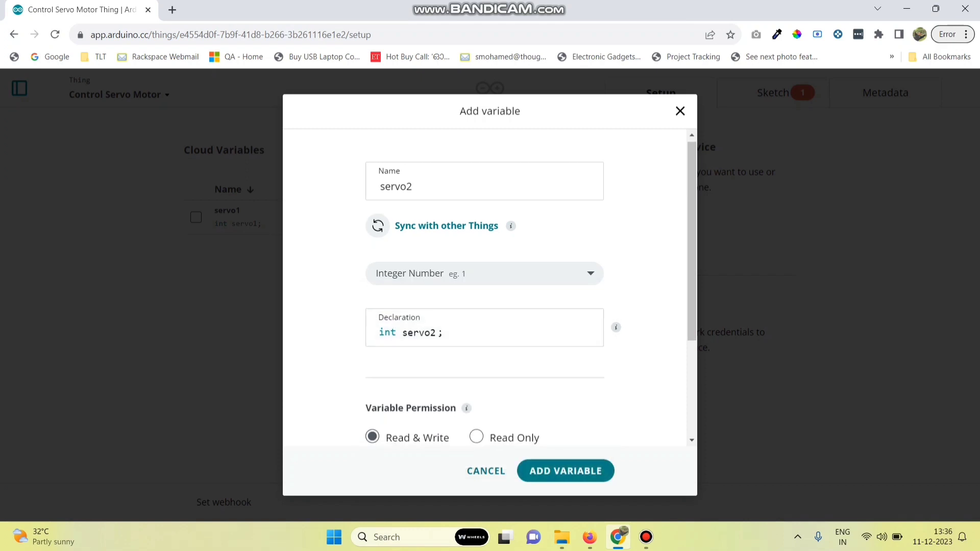
scroll(485, 286, "down", 3)
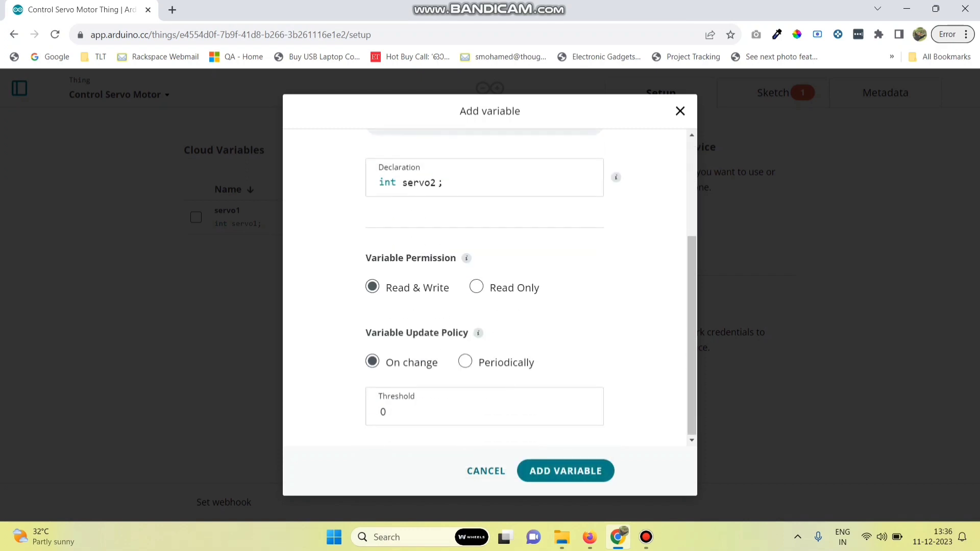
left_click(566, 471)
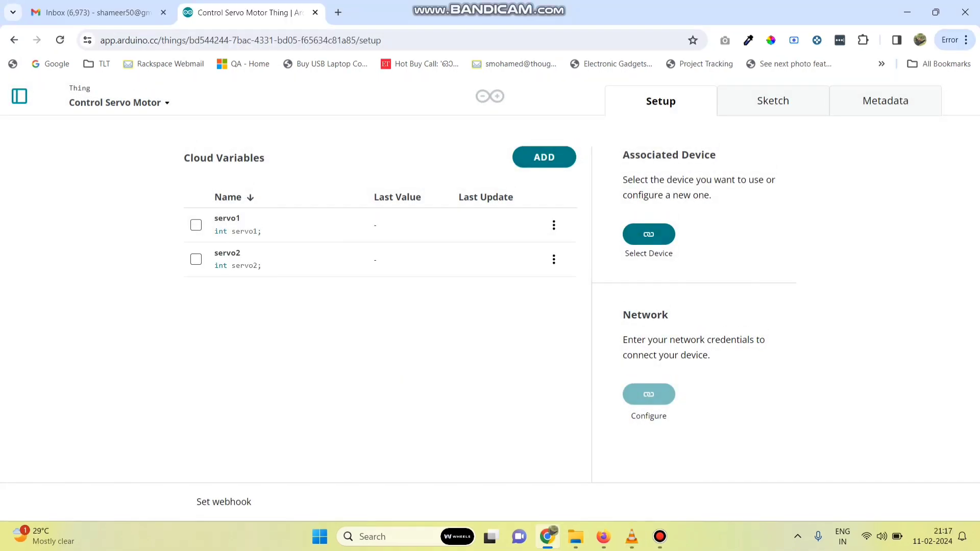
Step: Start setting up a new third-party device for the Thing, with type ESP32 and model ESP32 Dev Module
left_click(649, 234)
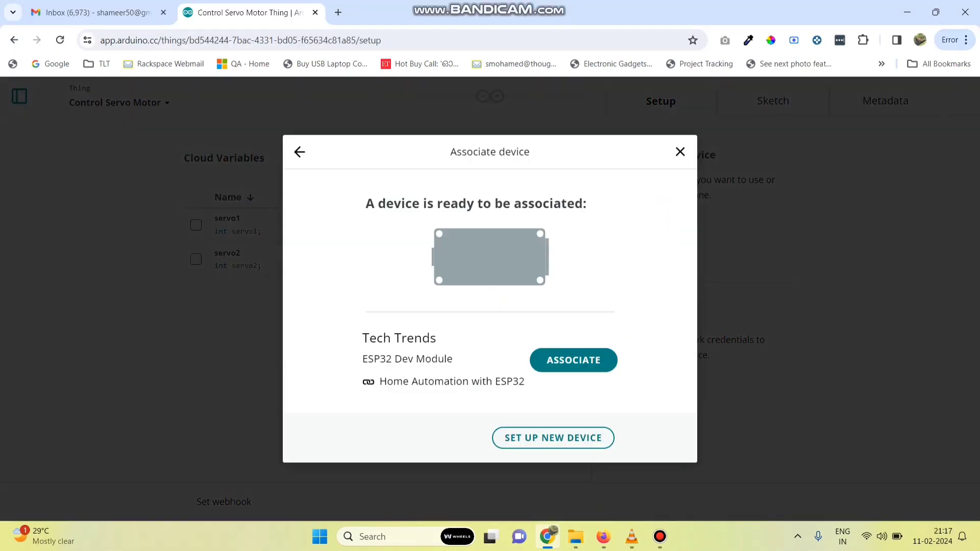
left_click(553, 438)
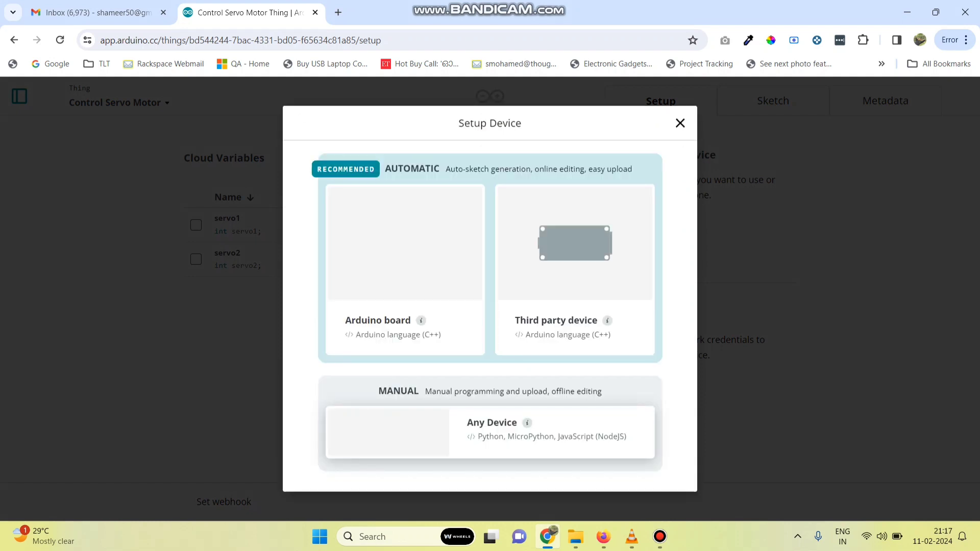
left_click(574, 271)
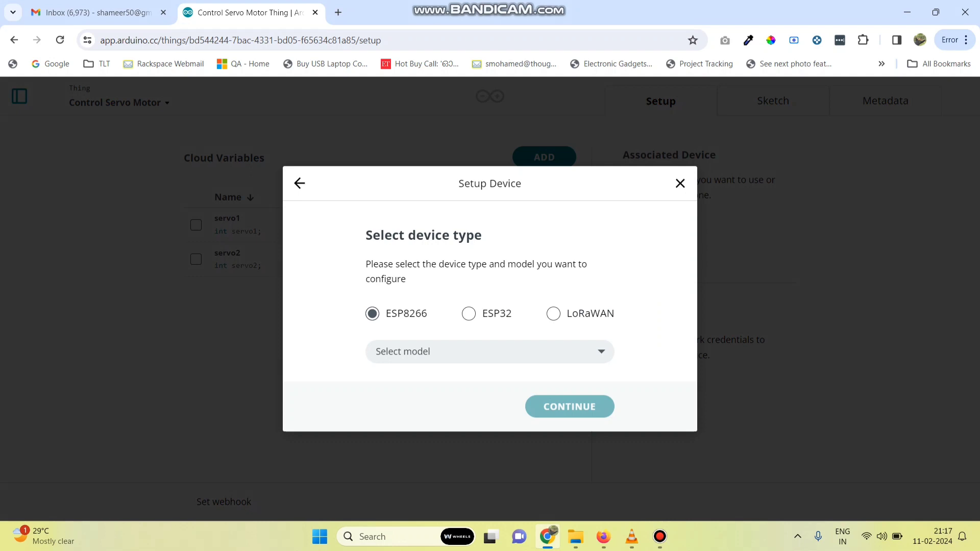
left_click(469, 314)
left_click(490, 352)
type("dev")
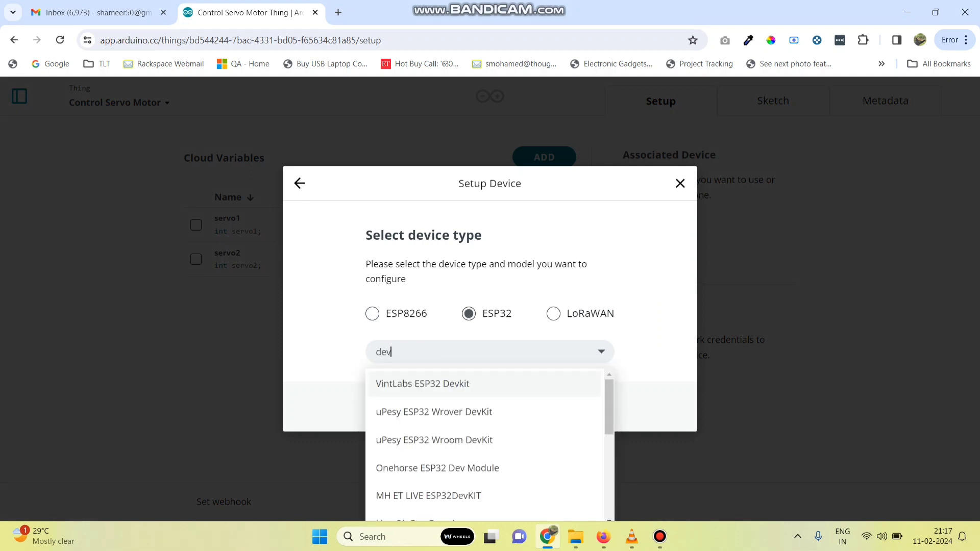
type(" mo")
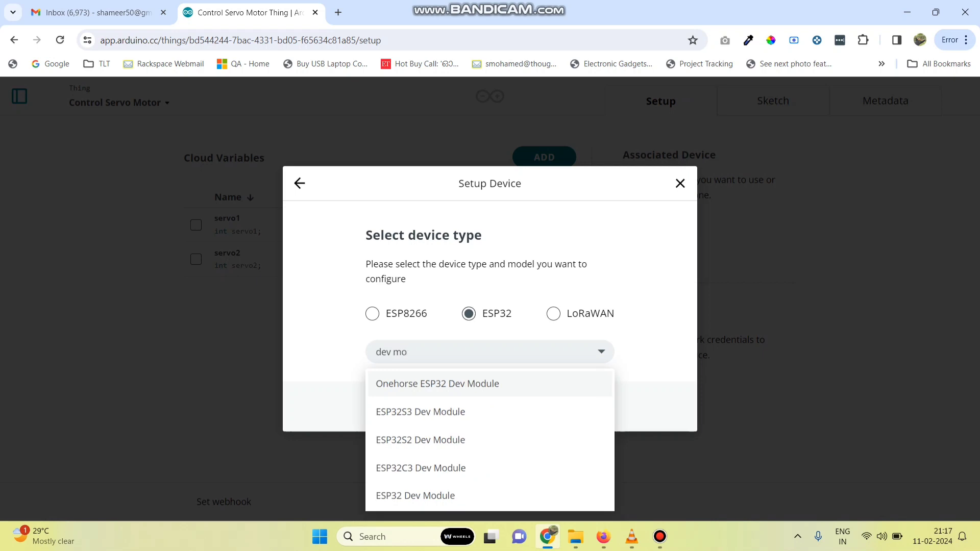
key("Down")
key("Down")
key("Down")
key("Down")
key("Return")
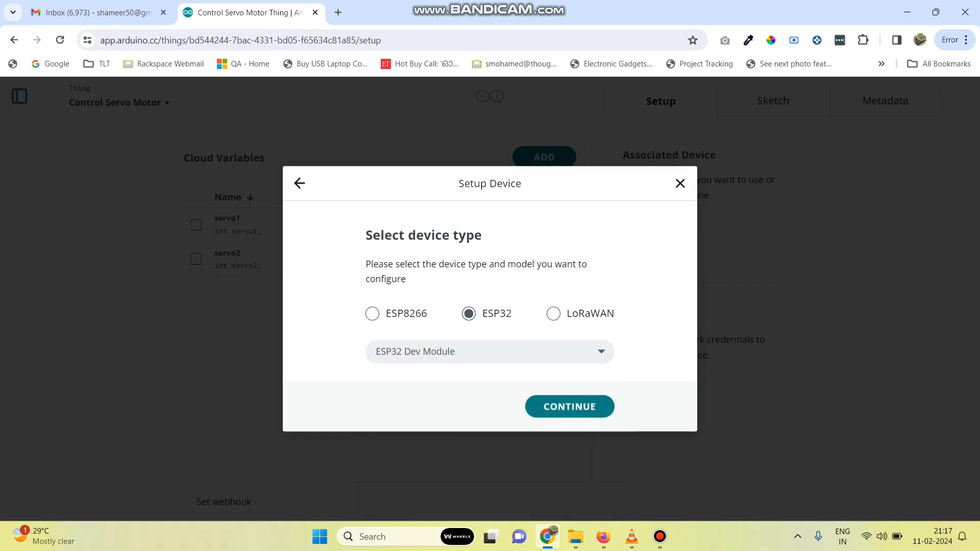
key("Tab")
key("Return")
Step: Name the new device Tech Trends followed by the owner's first name
key("ctrl+a")
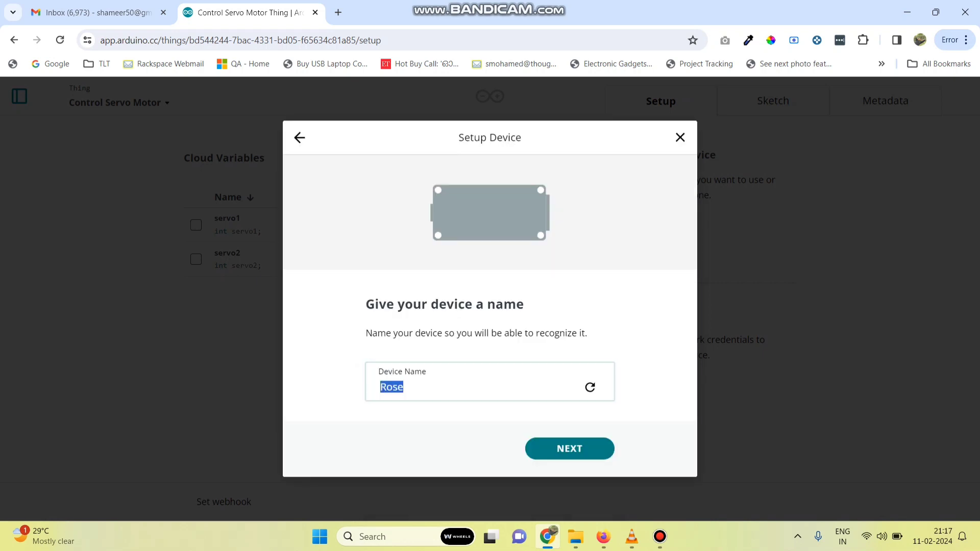
type("Tech ")
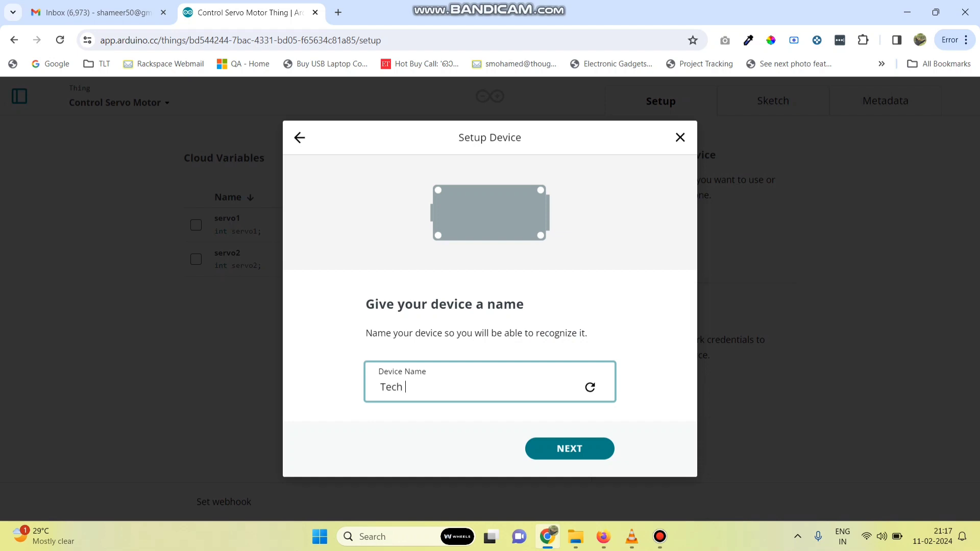
type("Trends Shameer")
key("Return")
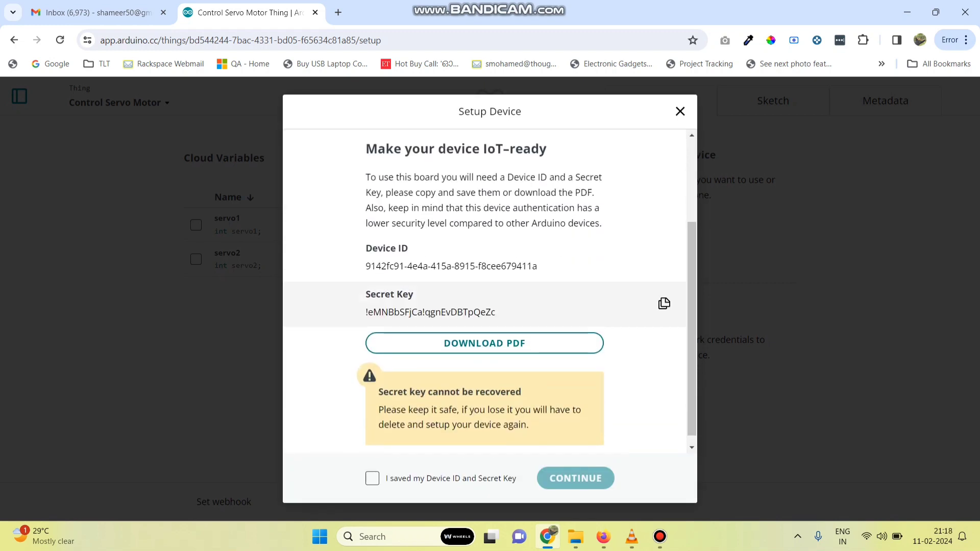
Step: Copy the device's secret key, confirm that the Device ID and Secret Key are saved, and finish the device setup
left_click(663, 303)
left_click(372, 478)
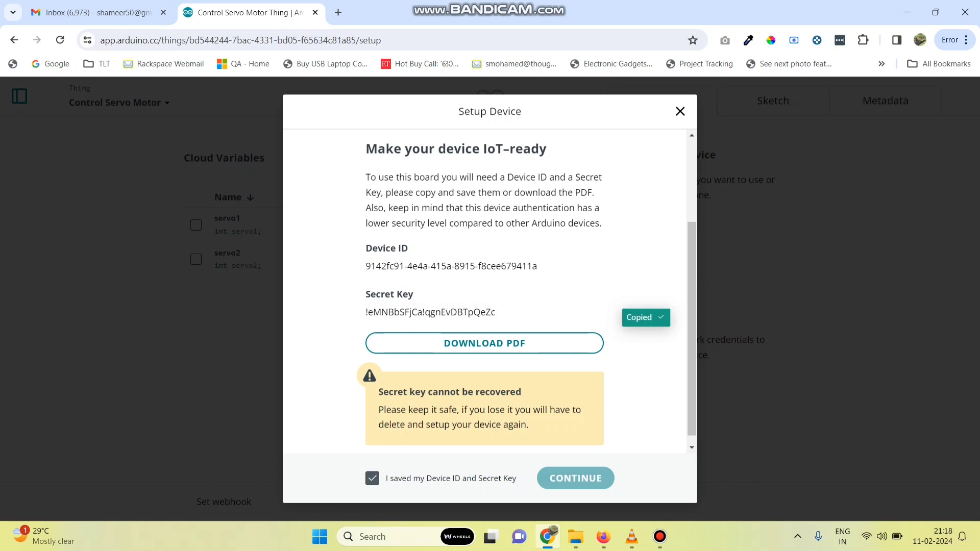
left_click(575, 479)
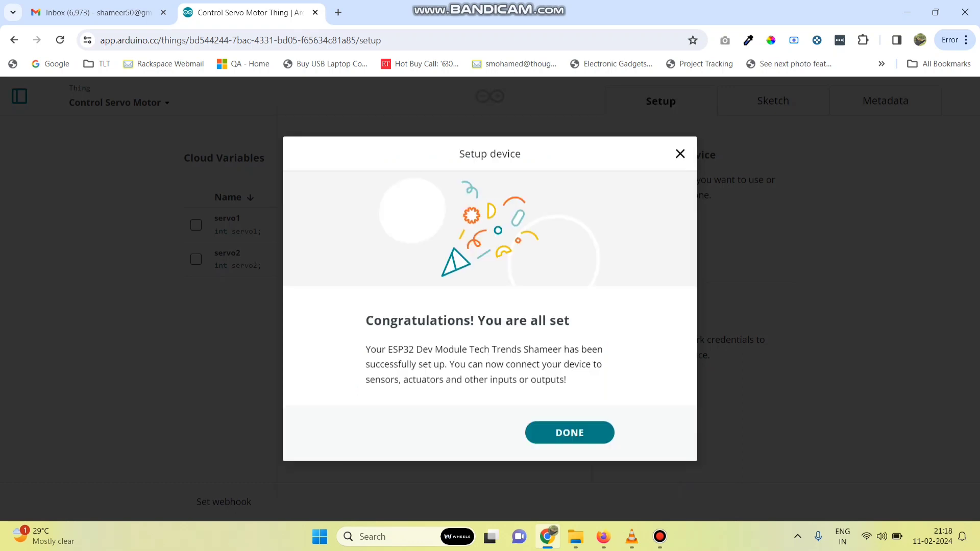
left_click(569, 432)
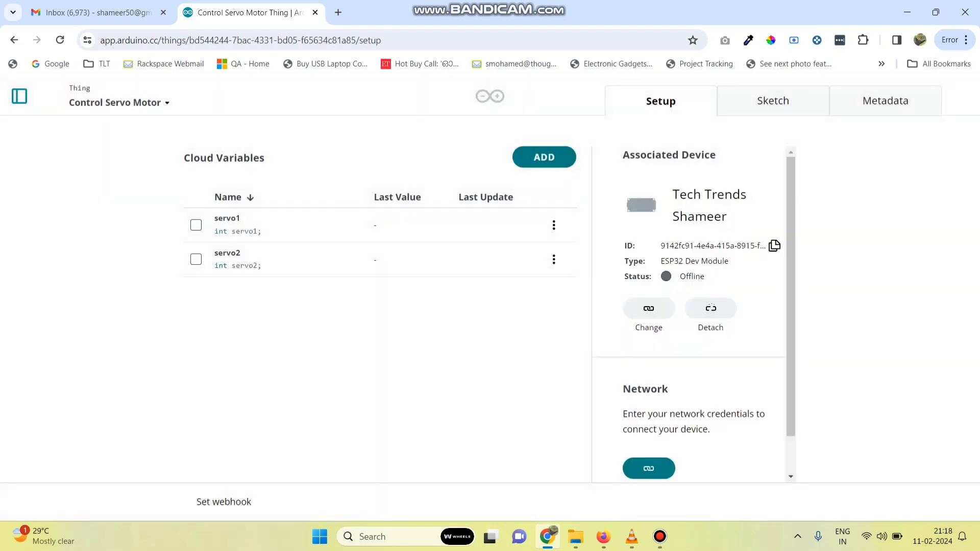
Step: Configure the Thing's network with the saved JioFi2_D08135 Wi-Fi name and password, paste the device's secret key, and save
scroll(649, 467, "down", 1)
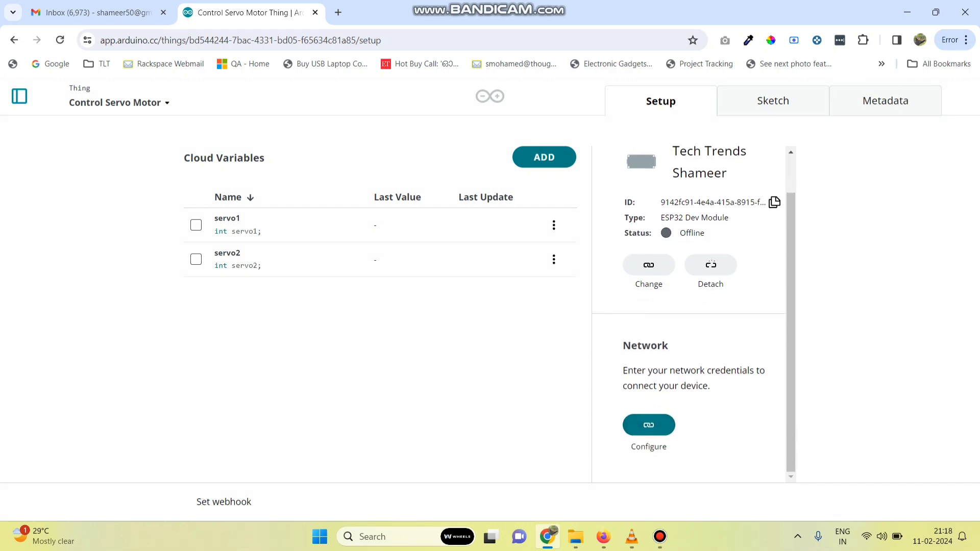
left_click(649, 425)
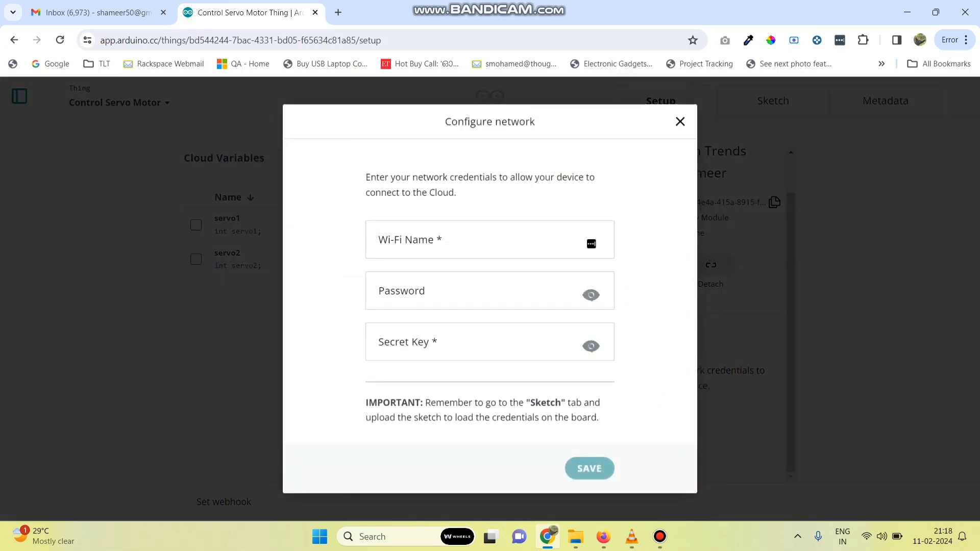
left_click(480, 243)
key("Down")
key("Return")
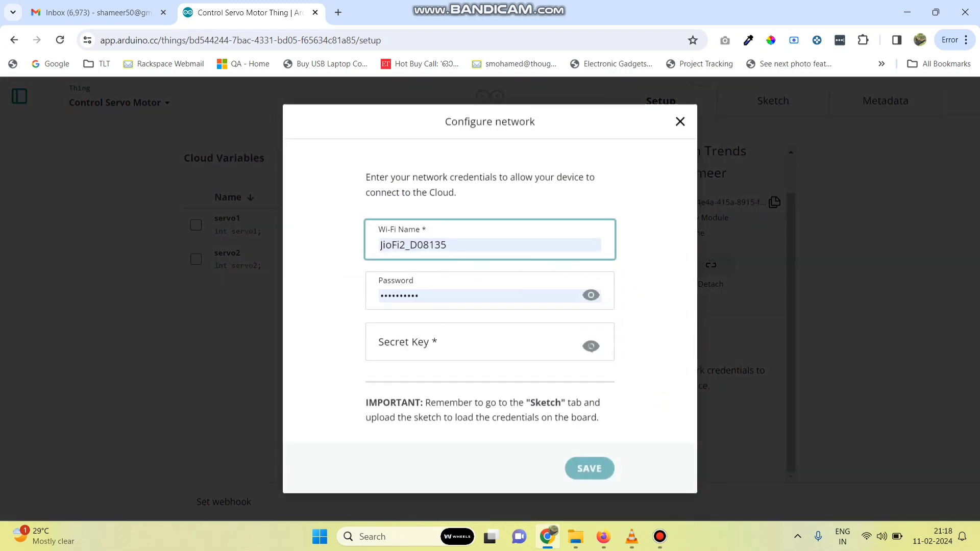
left_click(591, 347)
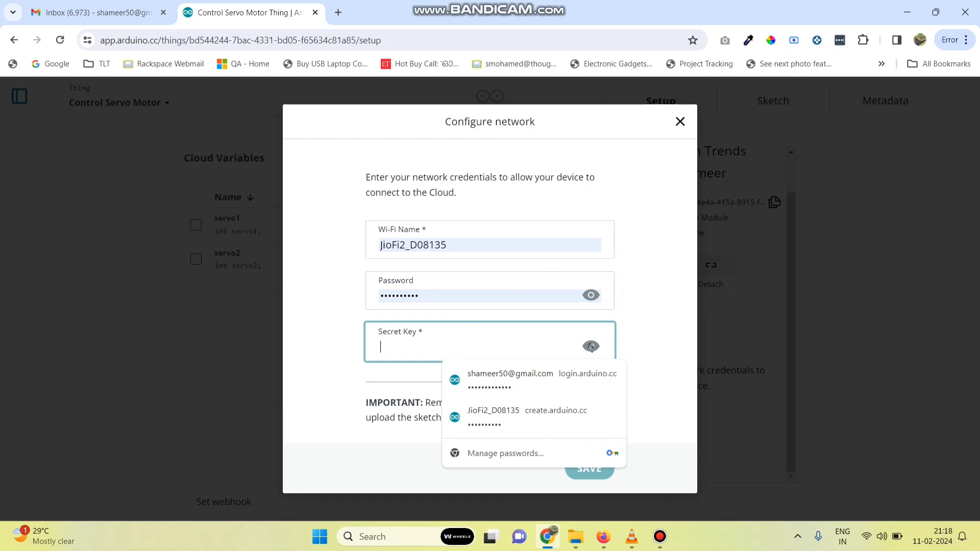
key("ctrl+v")
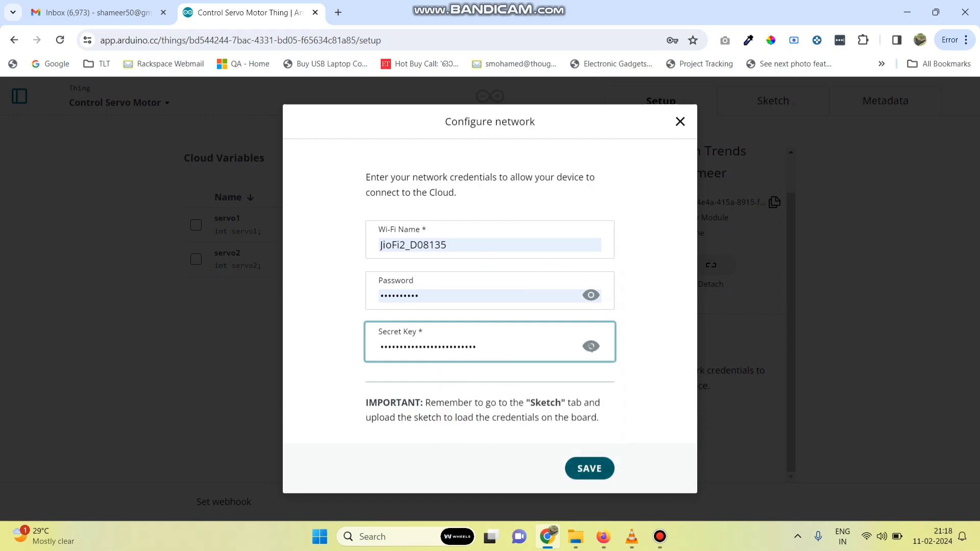
left_click(590, 468)
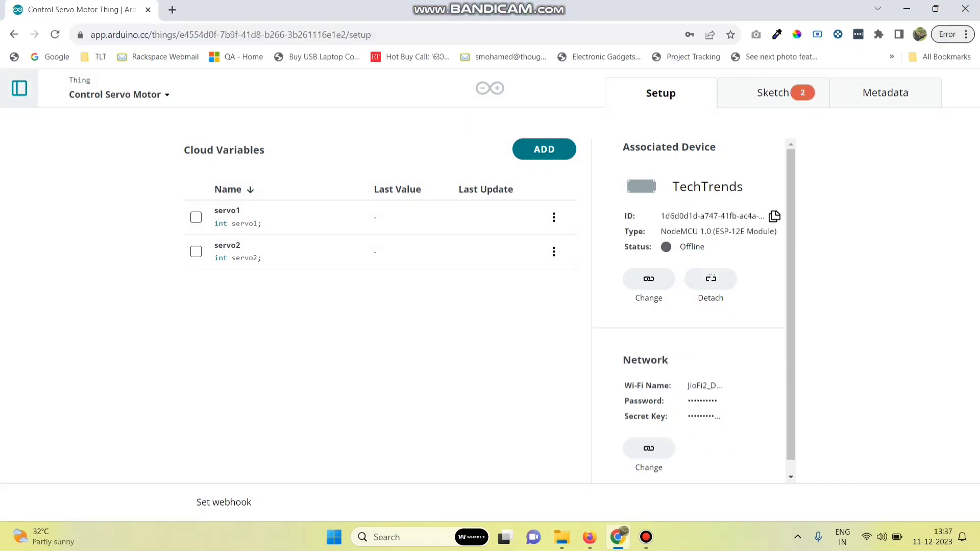
Step: Create a new dashboard in Arduino Cloud
left_click(19, 88)
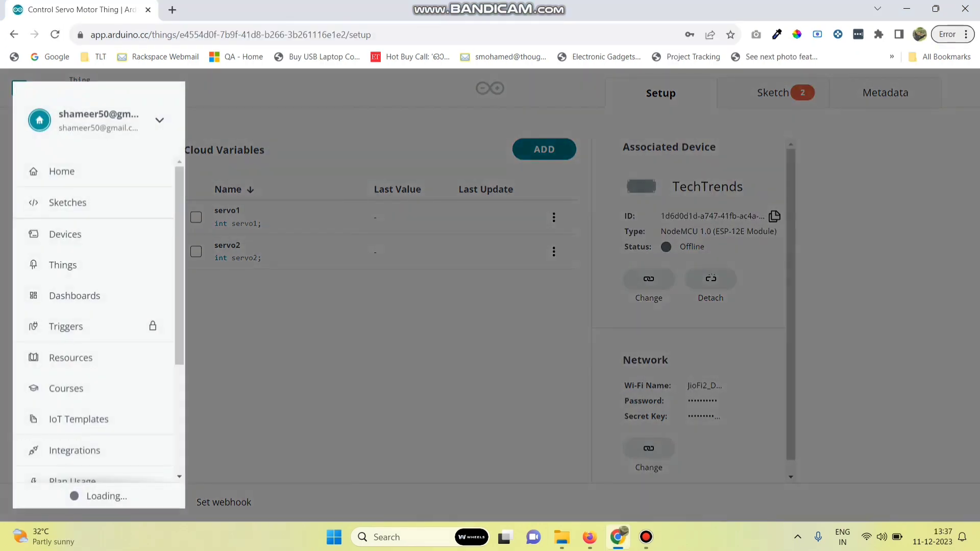
left_click(75, 296)
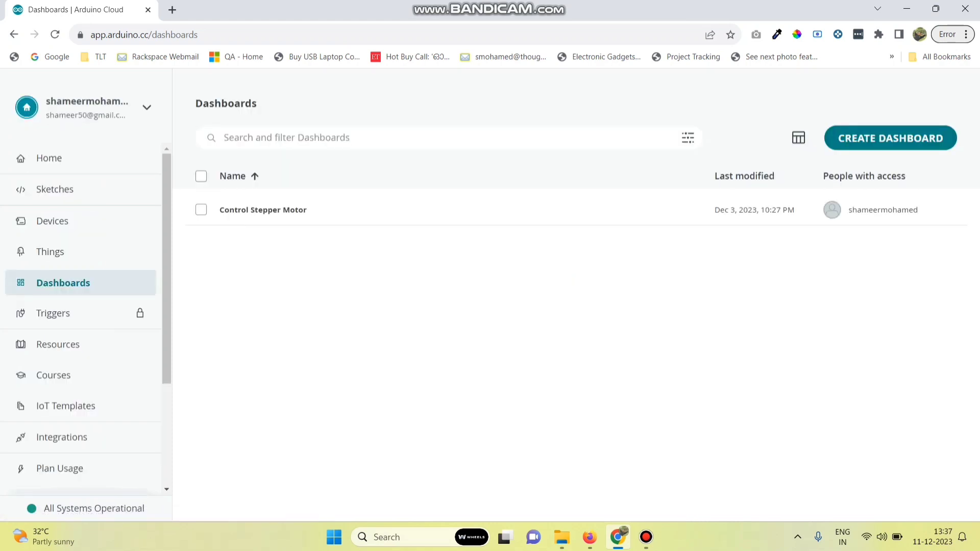
left_click(891, 138)
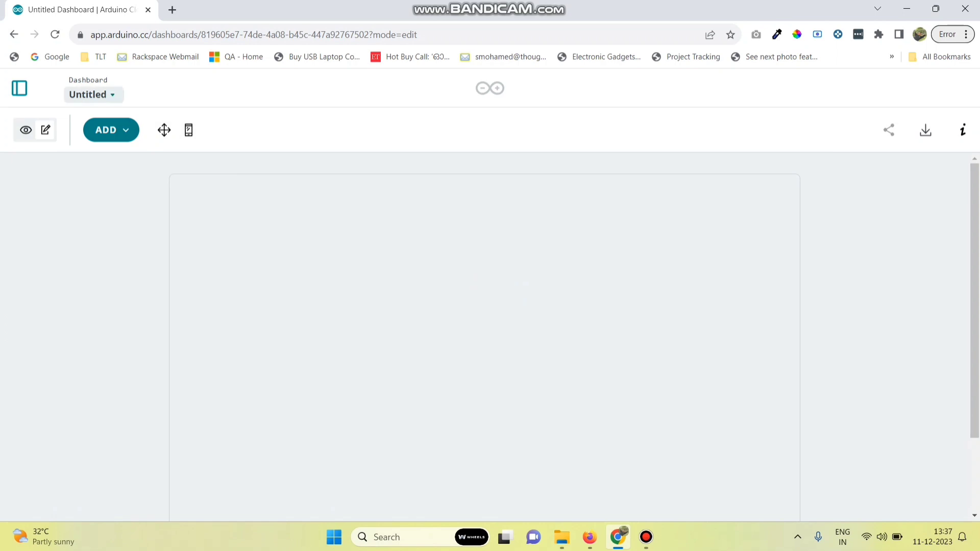
Step: Rename the untitled dashboard as Control Servo Motor
left_click(92, 94)
left_click(92, 118)
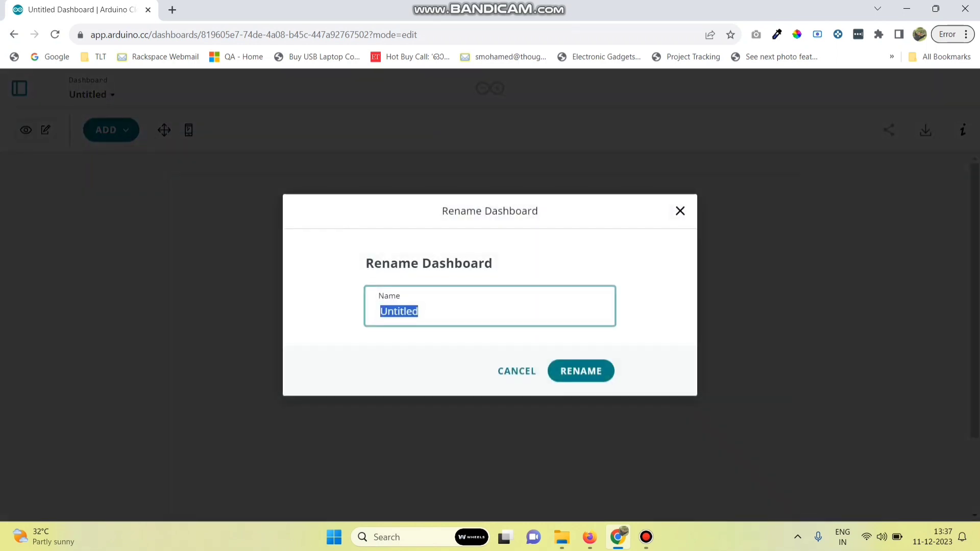
type("Control S")
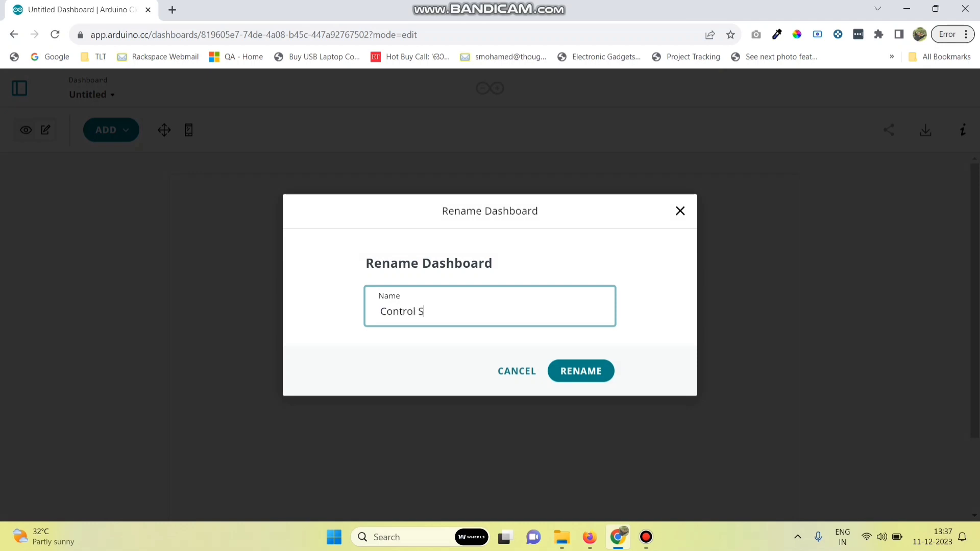
type("ervo")
key("BackSpace")
key("BackSpace")
key("BackSpace")
key("BackSpace")
type("otor")
key("Return")
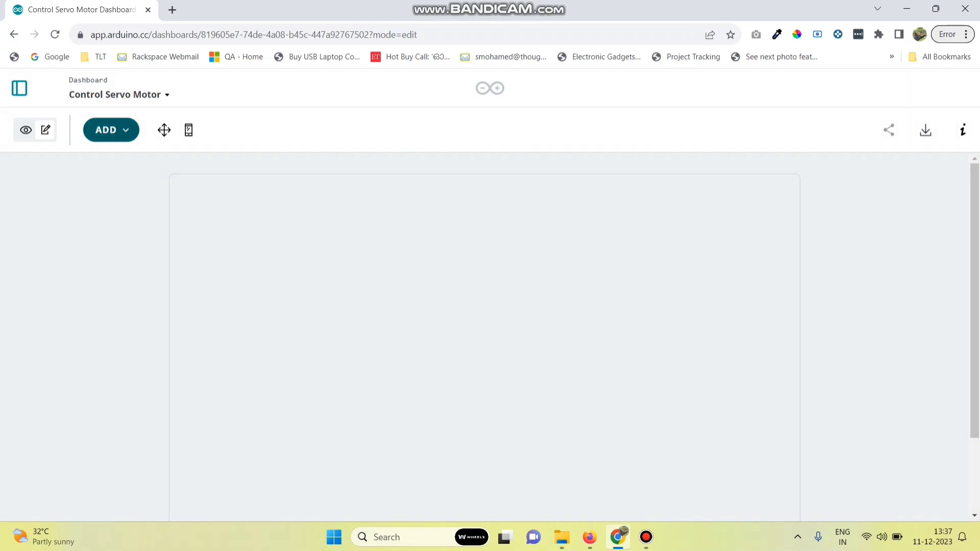
Step: Add a Value widget linked to the servo1 variable of the Control Servo Motor Thing and name it Servo1
left_click(111, 130)
scroll(184, 378, "down", 1)
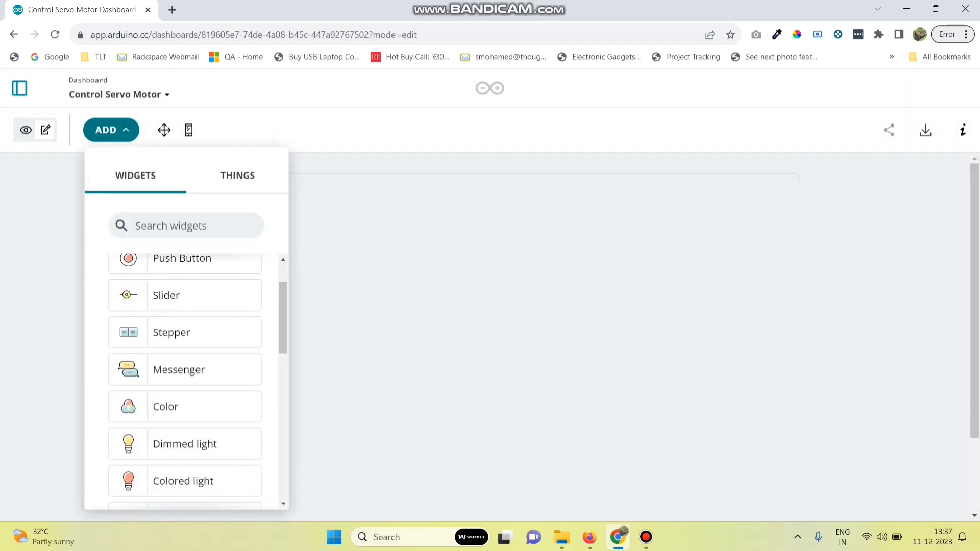
scroll(185, 378, "down", 2)
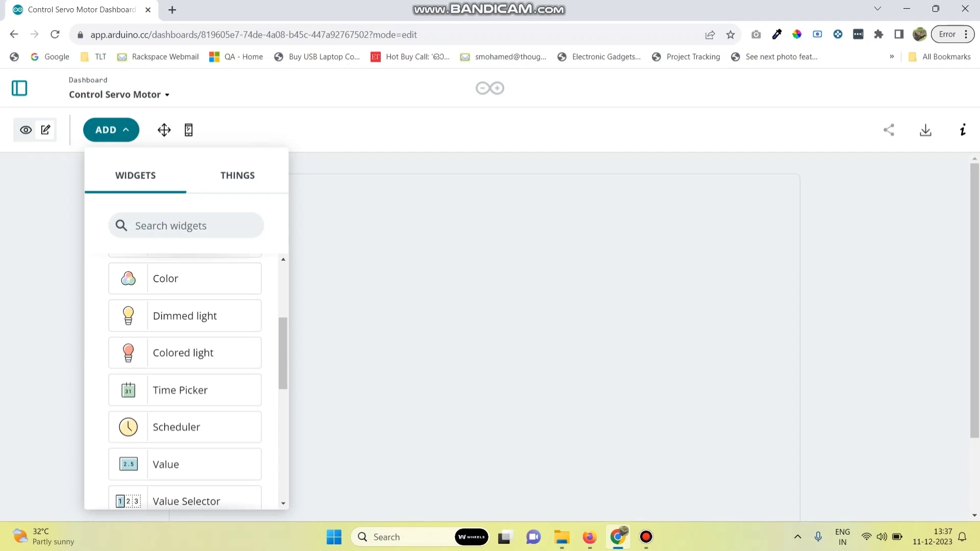
scroll(185, 378, "down", 1)
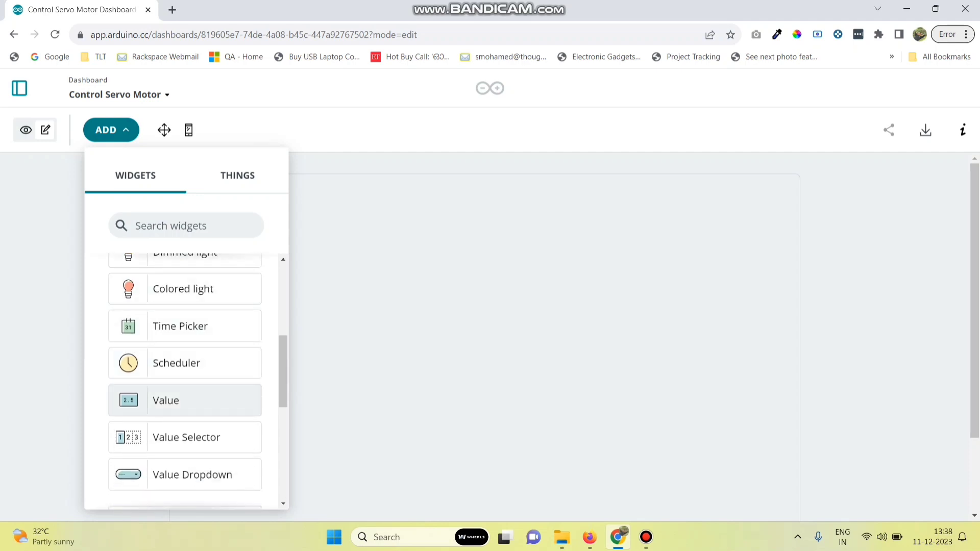
left_click(184, 400)
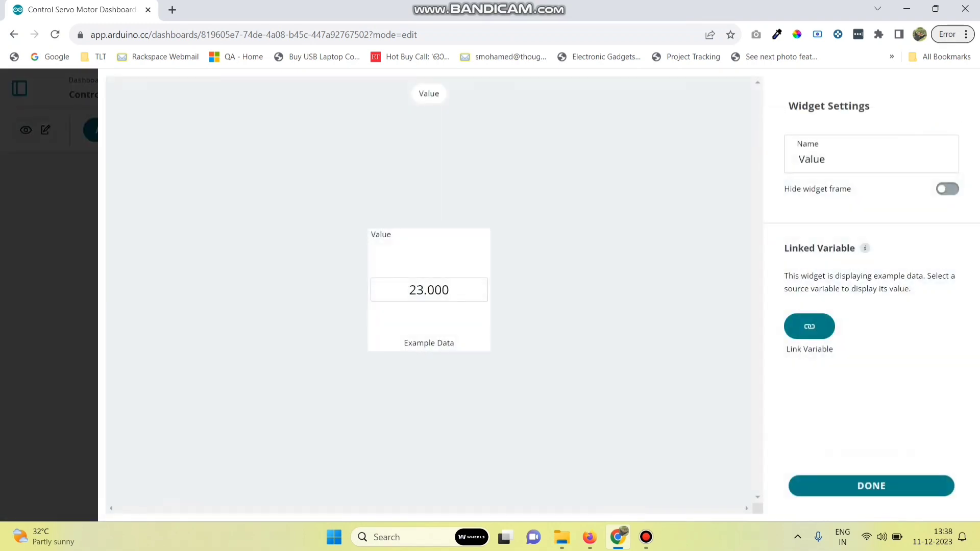
left_click(810, 327)
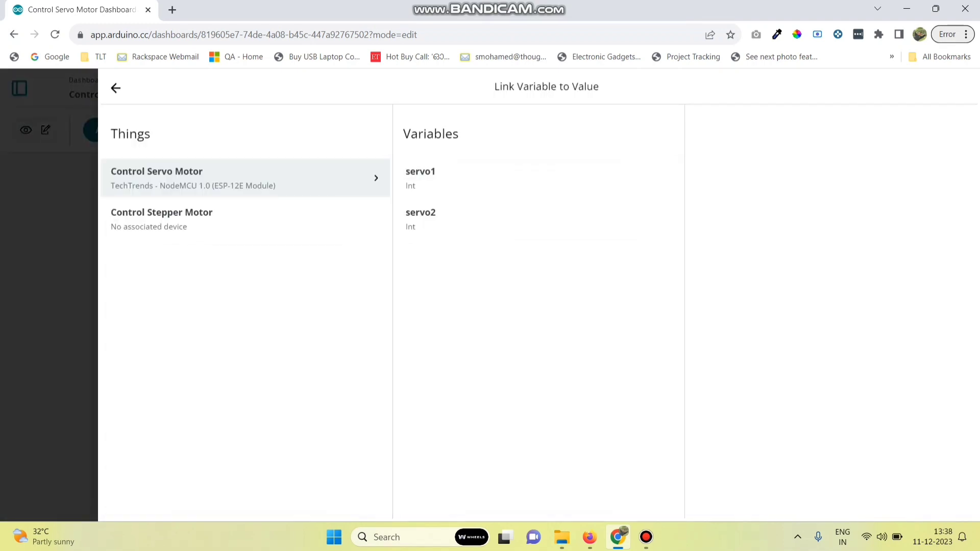
left_click(539, 178)
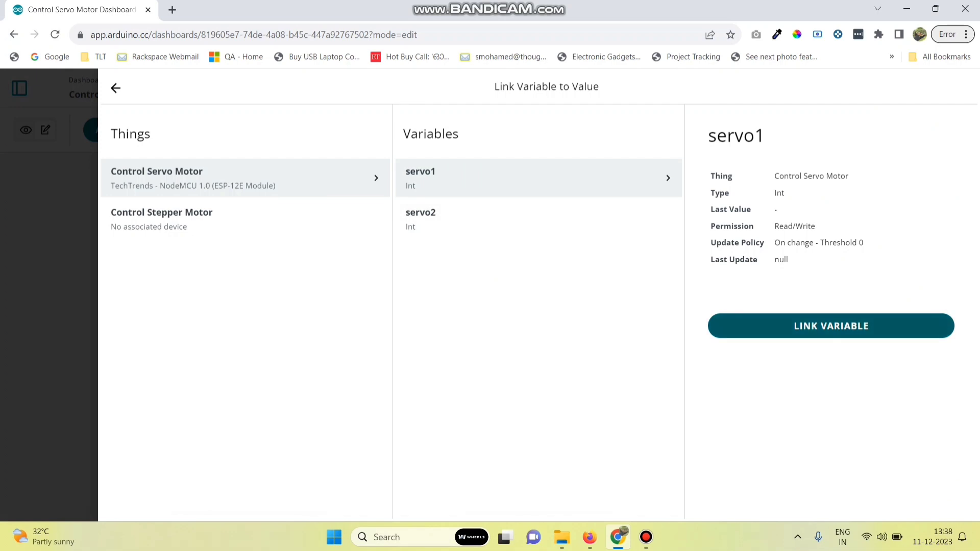
left_click(831, 325)
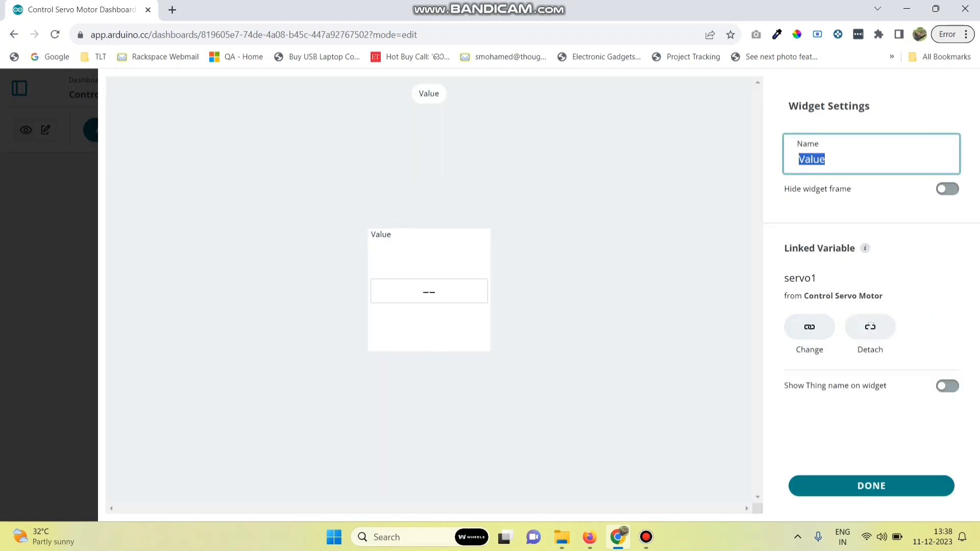
type("Servo1")
left_click(872, 485)
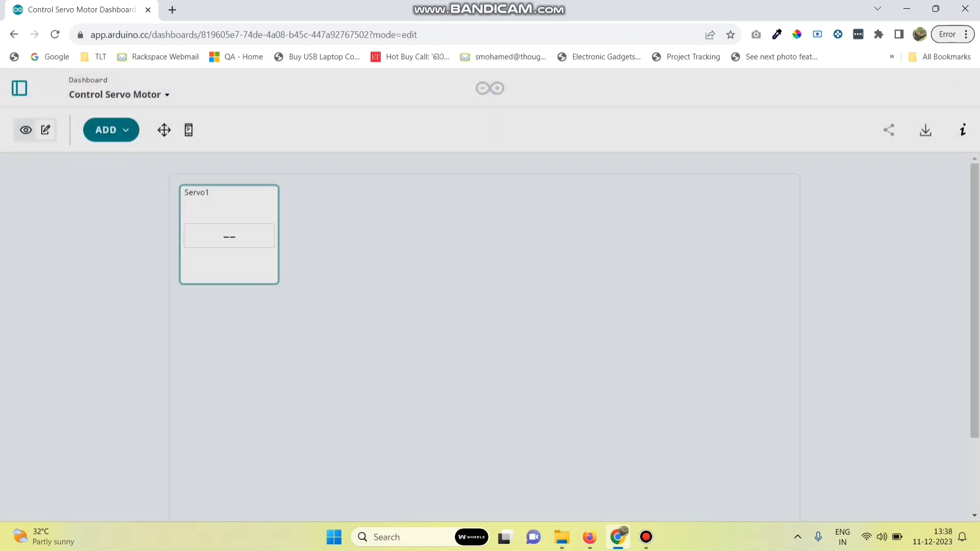
Step: Add a Value widget linked to the servo2 variable of the Control Servo Motor Thing and name it Servo2
left_click(111, 130)
scroll(184, 347, "down", 5)
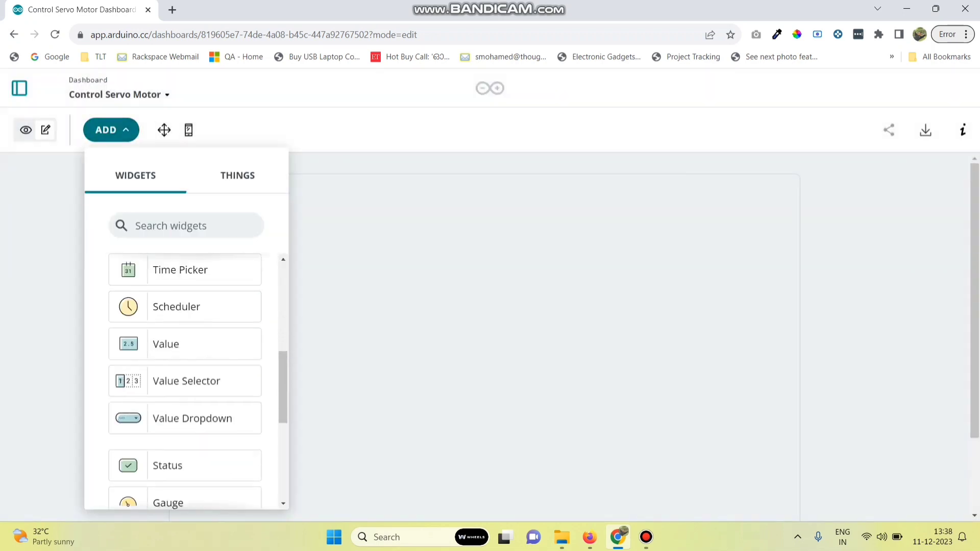
left_click(184, 272)
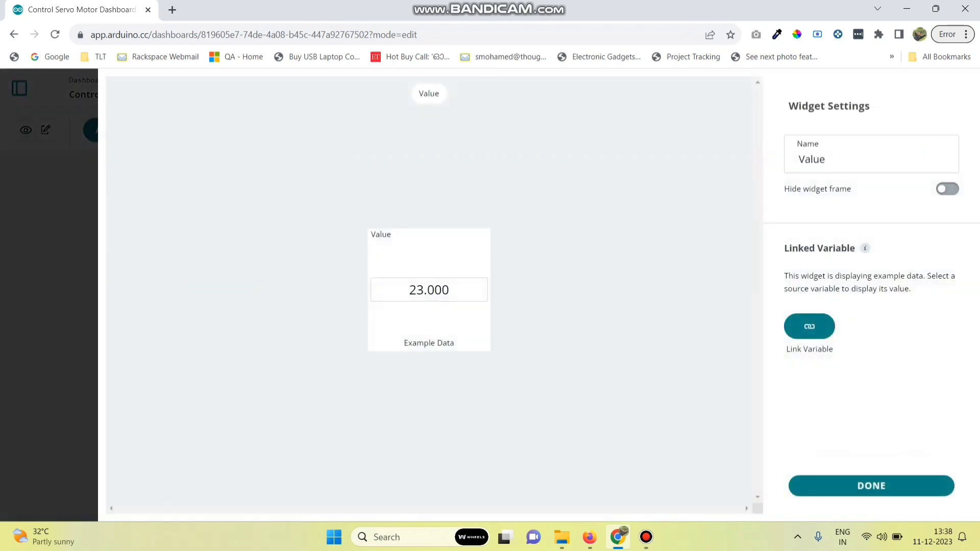
left_click(809, 326)
left_click(449, 219)
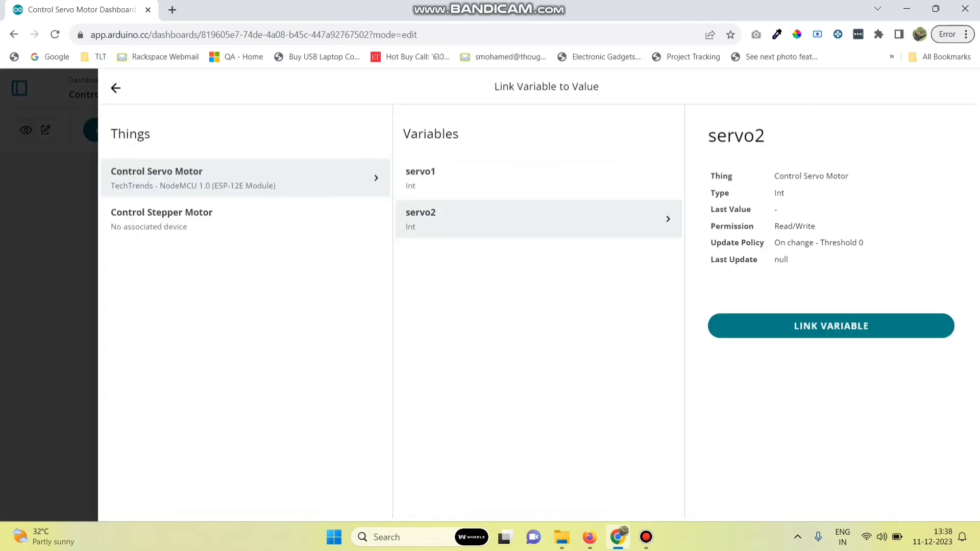
left_click(831, 325)
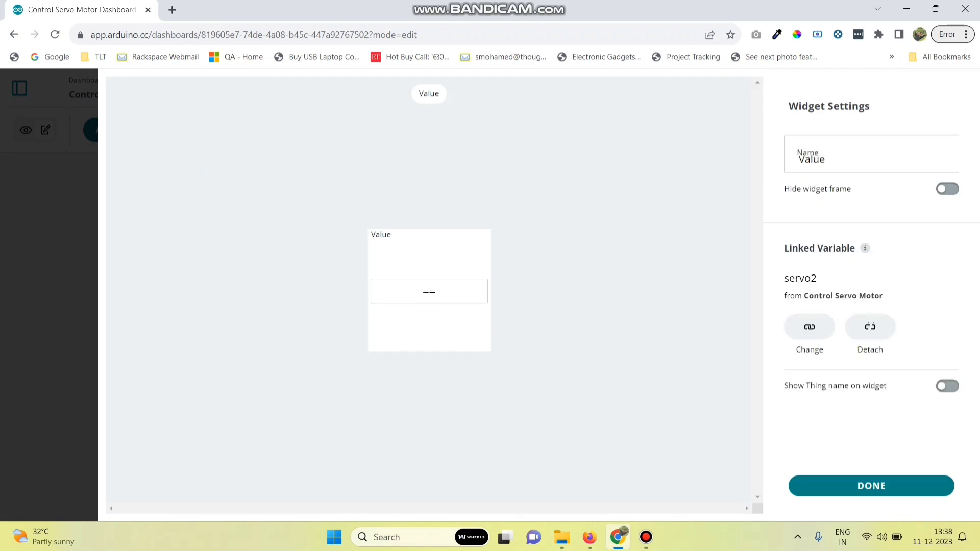
double_click(811, 159)
left_click(812, 159)
double_click(811, 159)
type("Servo2")
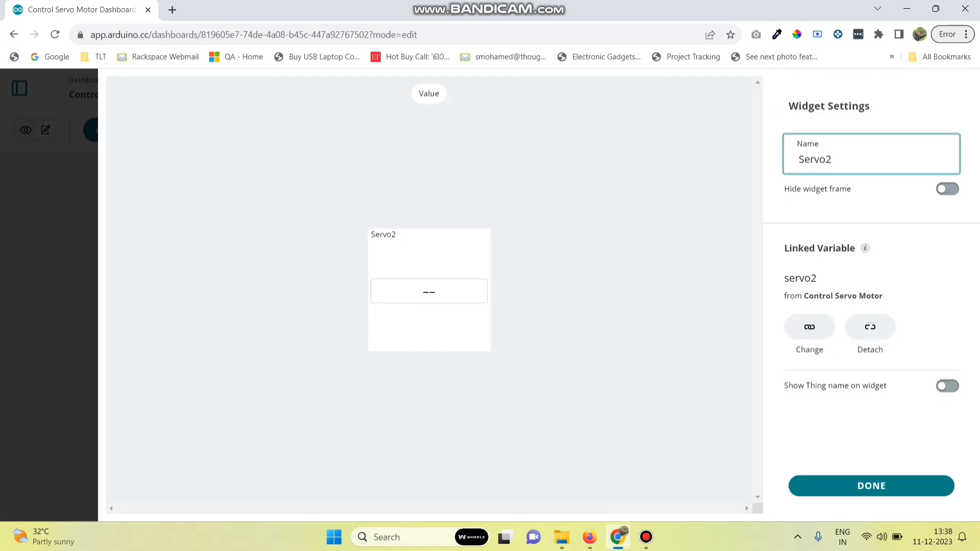
left_click(871, 486)
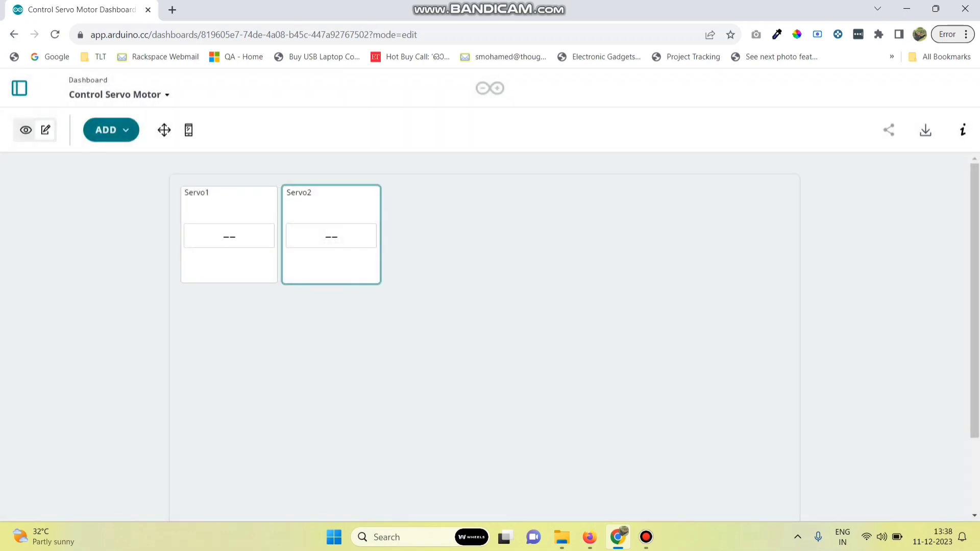
Step: Add a Slider widget named Slider1 and link it to the servo1 variable of the Control Servo Motor Thing
left_click(110, 130)
left_click(184, 359)
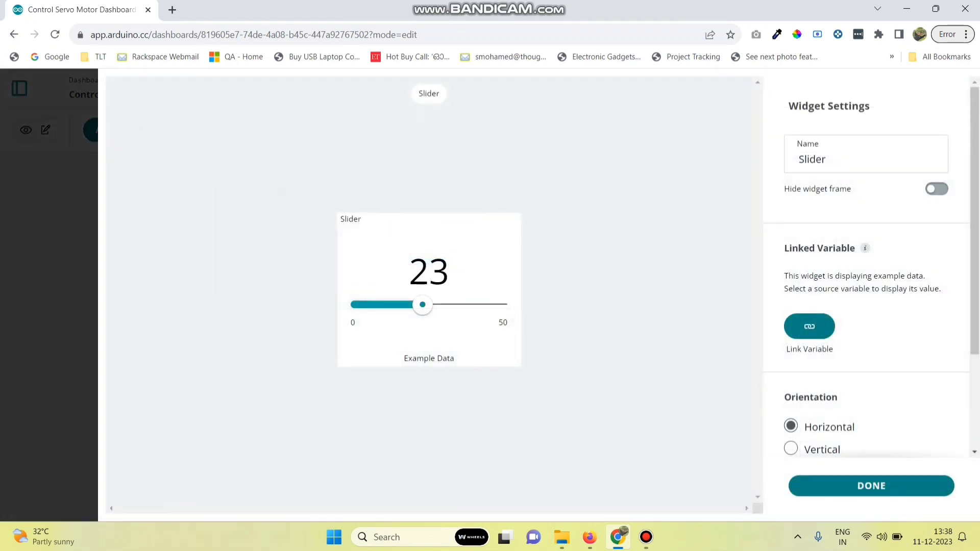
key("End")
type("1")
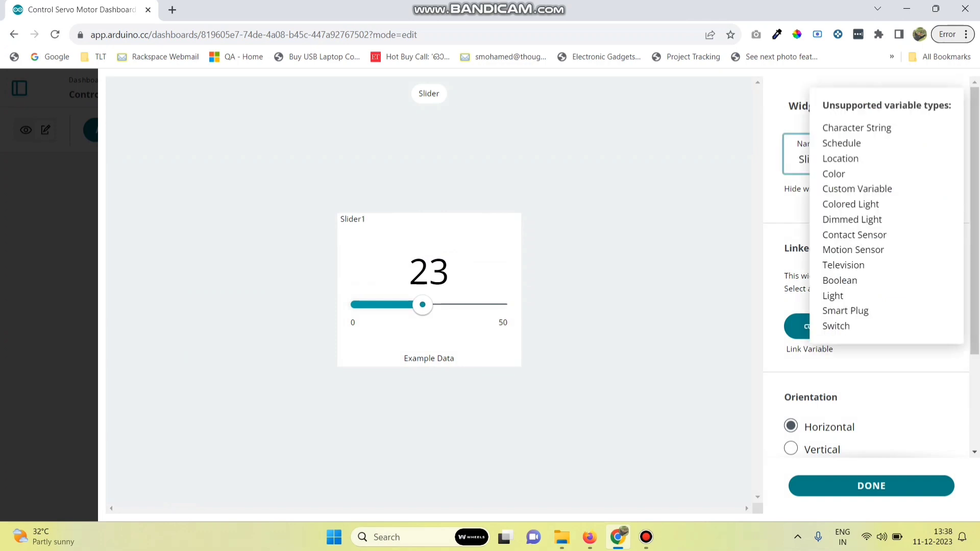
left_click(802, 327)
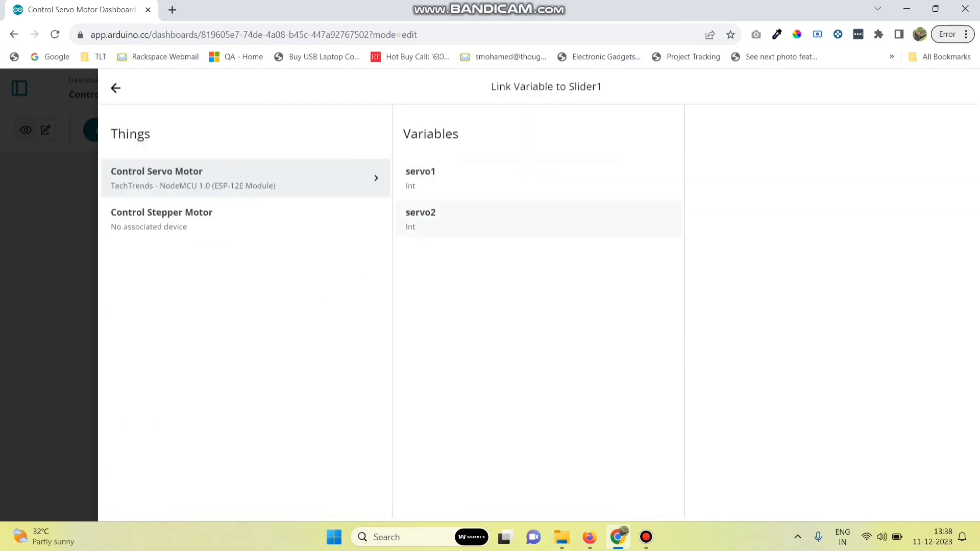
left_click(539, 178)
left_click(831, 326)
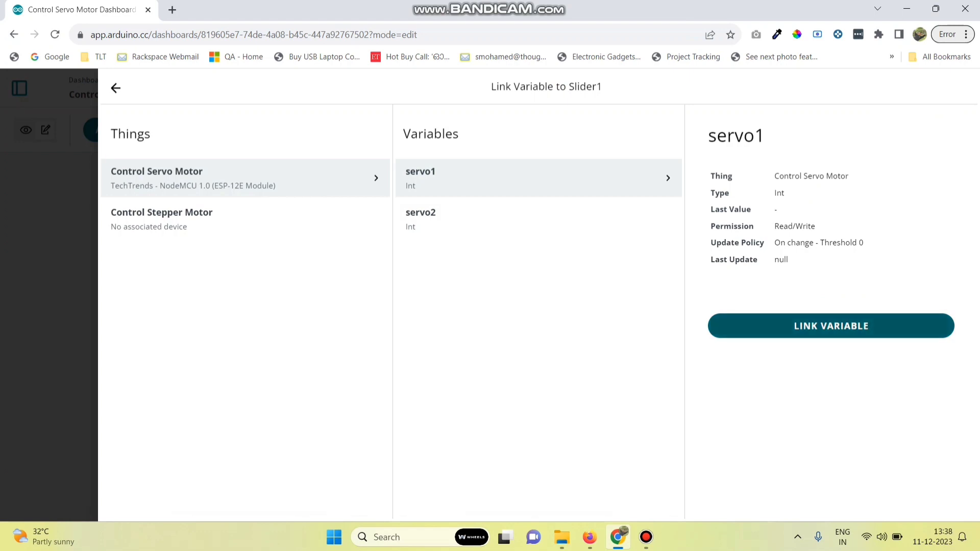
Step: Set the maximum of Slider1's value range to 180 and finish the widget
scroll(868, 265, "down", 1)
scroll(867, 265, "down", 2)
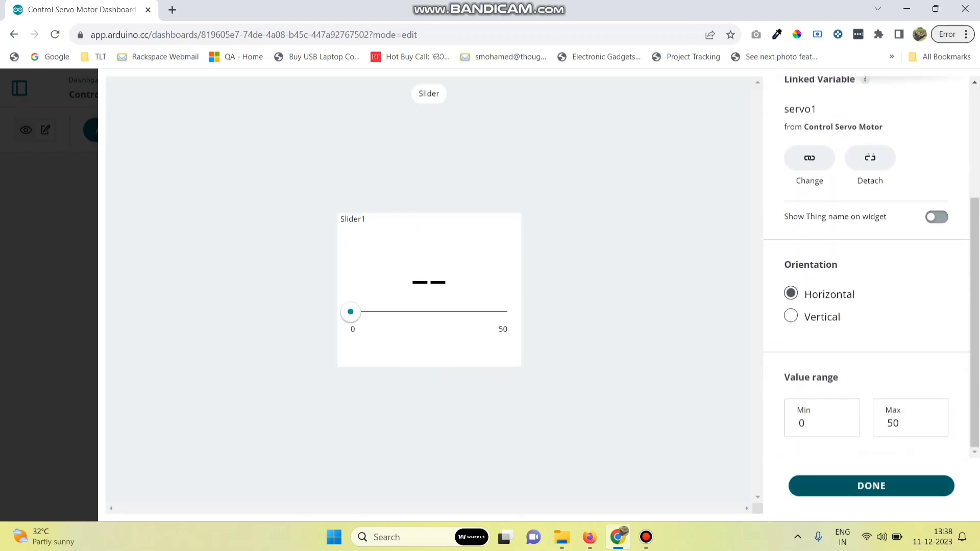
double_click(893, 424)
type("1")
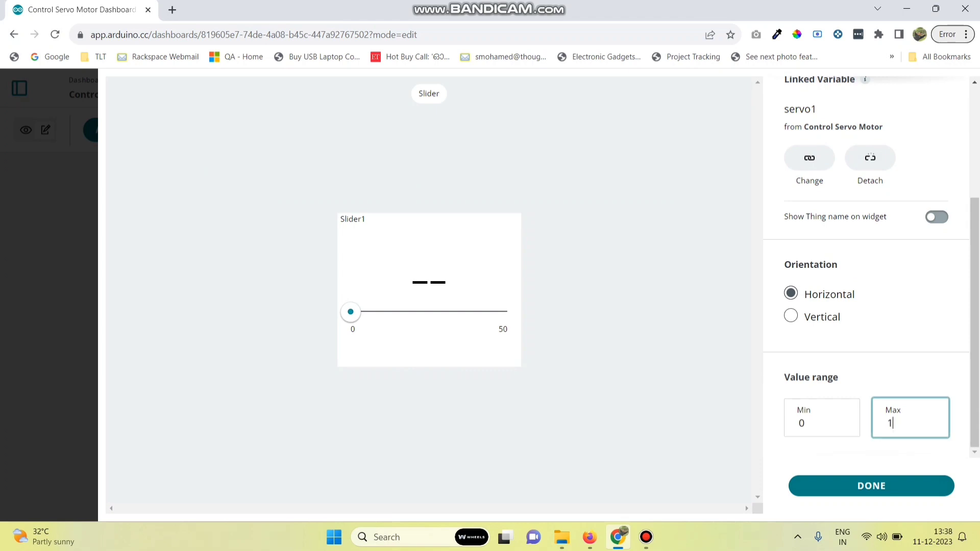
type("80")
left_click(871, 486)
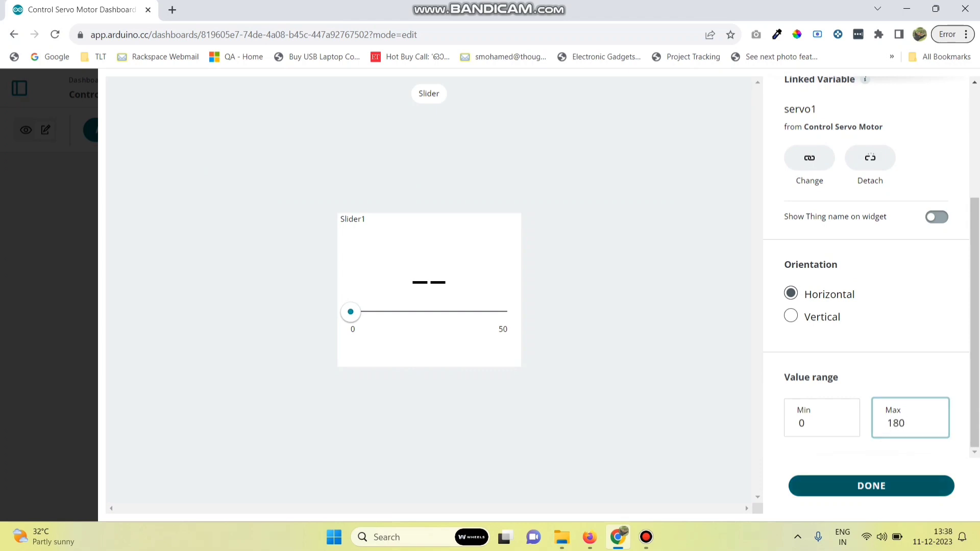
Step: Add a second Slider widget linked to the servo2 variable of the Control Servo Motor Thing and name it Slider2
left_click(111, 130)
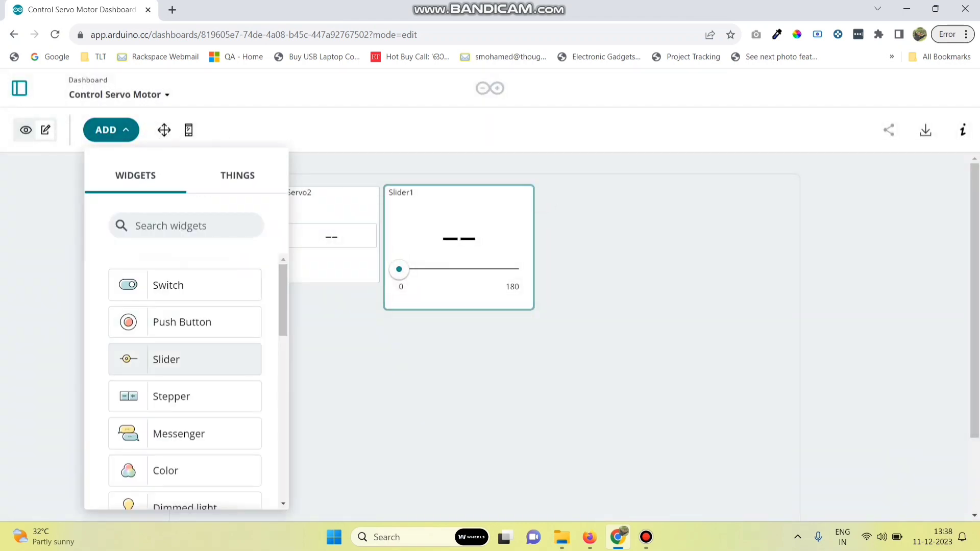
left_click(184, 359)
left_click(810, 327)
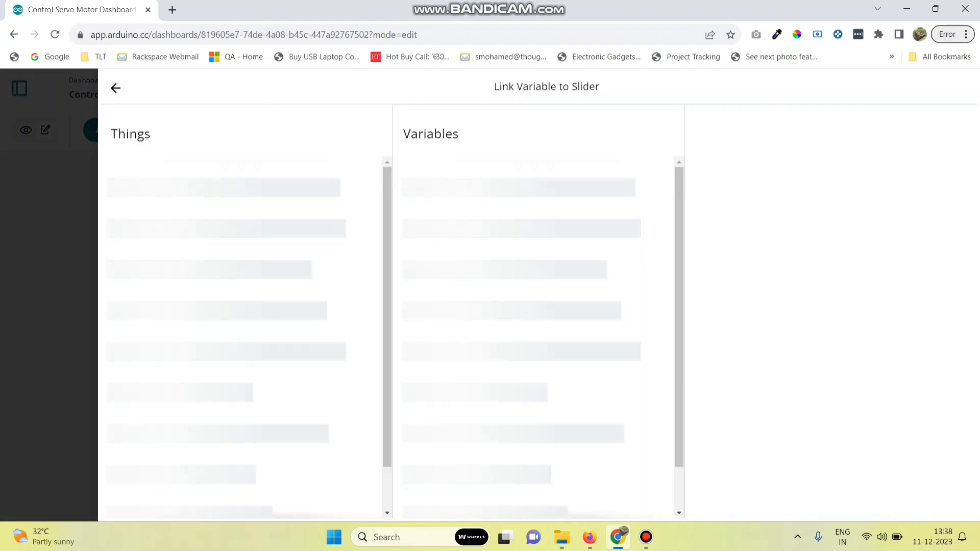
left_click(538, 219)
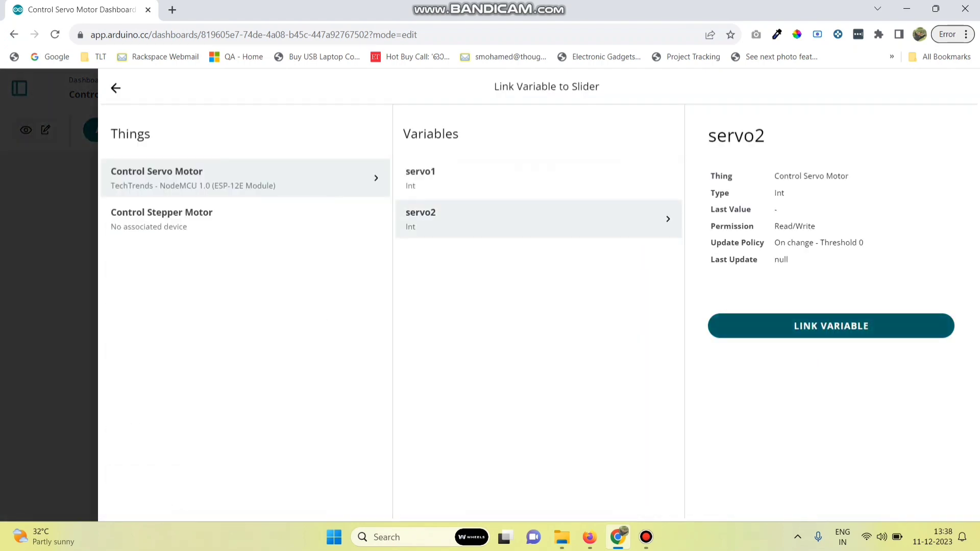
left_click(831, 325)
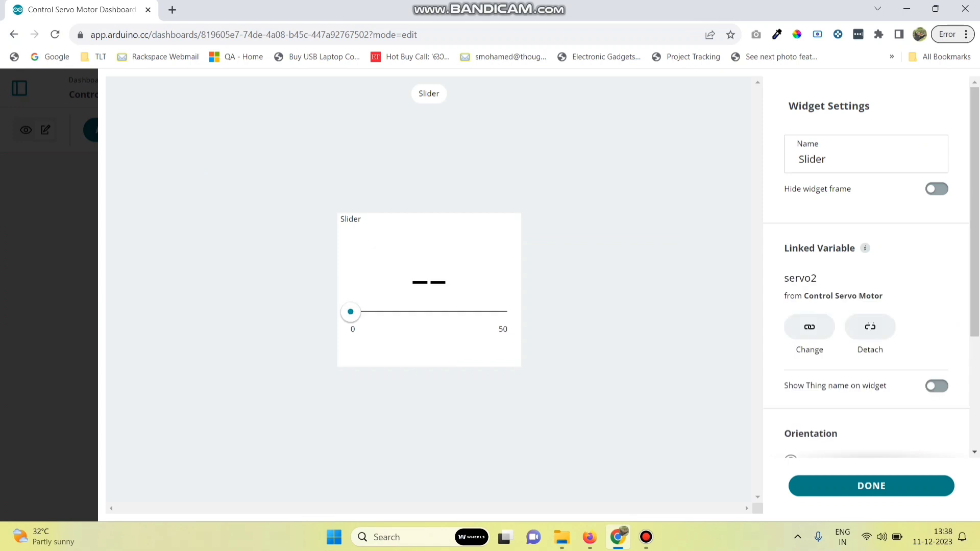
key("Right")
type("2")
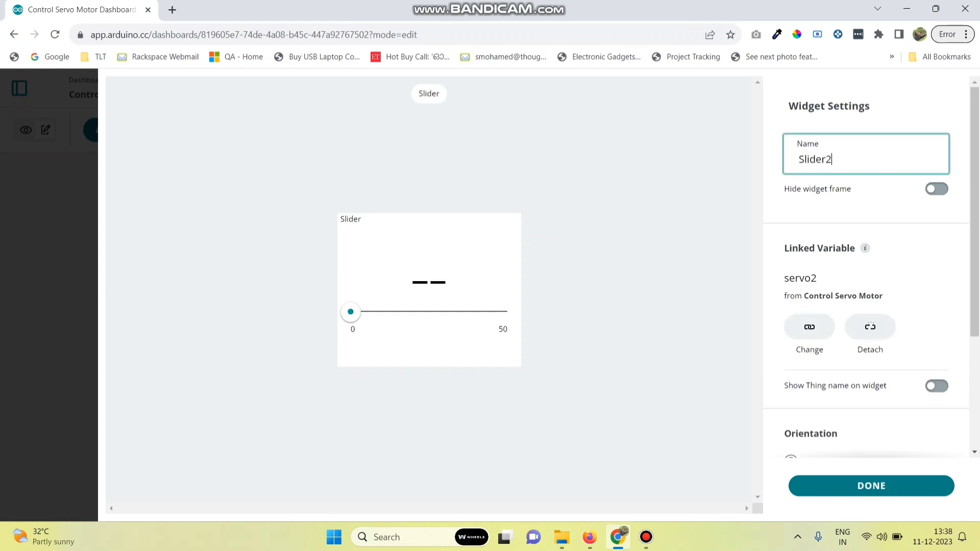
Step: Set the maximum of Slider2's value range to 180 and finish the widget
scroll(868, 266, "down", 3)
double_click(893, 423)
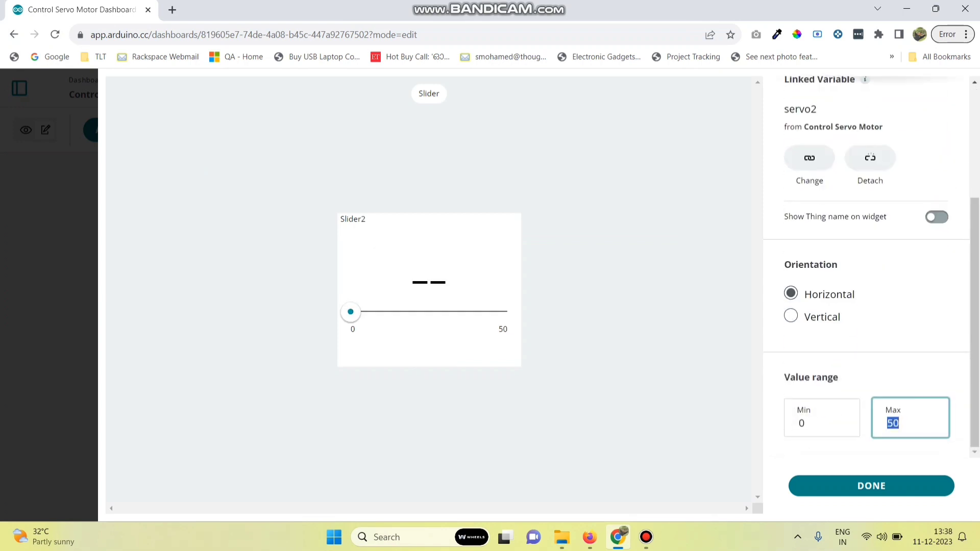
type("180")
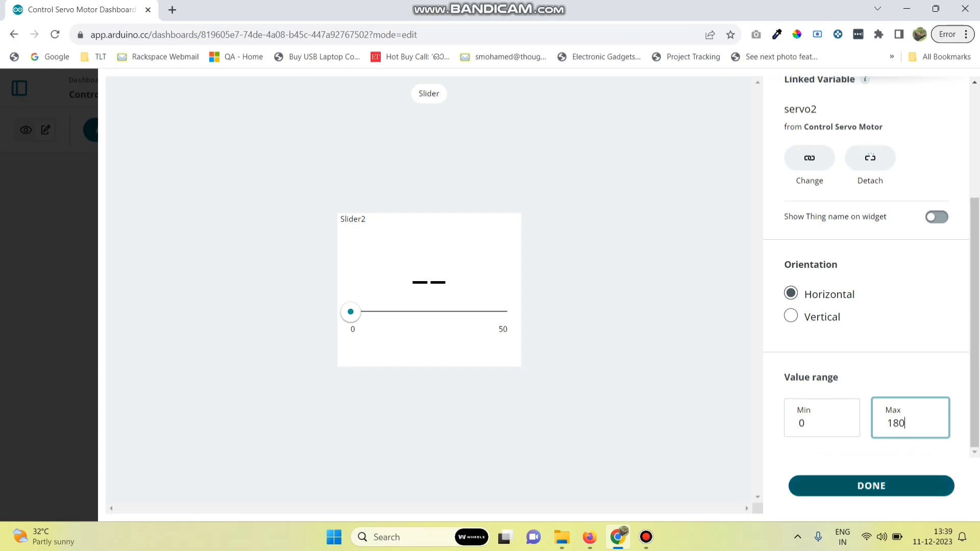
left_click(871, 486)
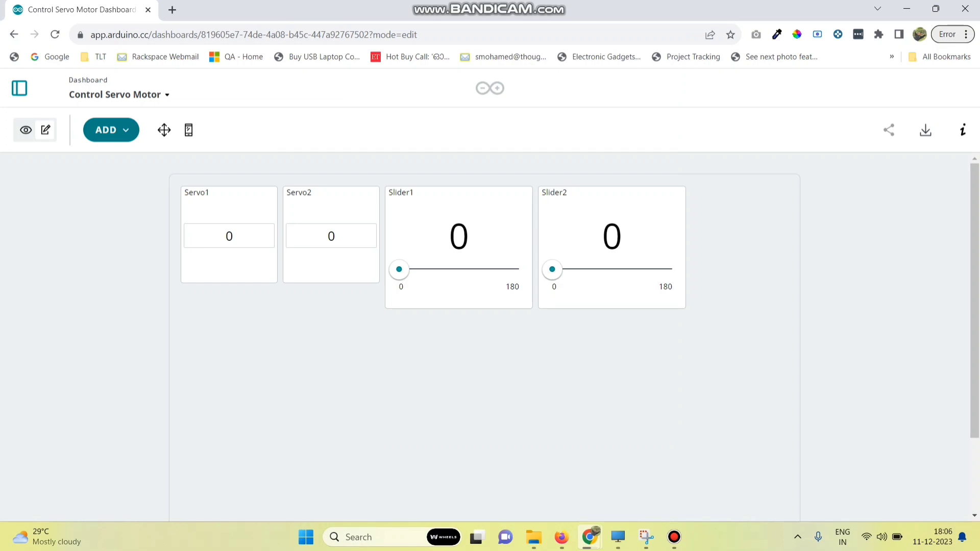
Step: Add a Gauge widget linked to the servo1 variable of the Control Servo Motor Thing and name it ServoOutput1
left_click(111, 130)
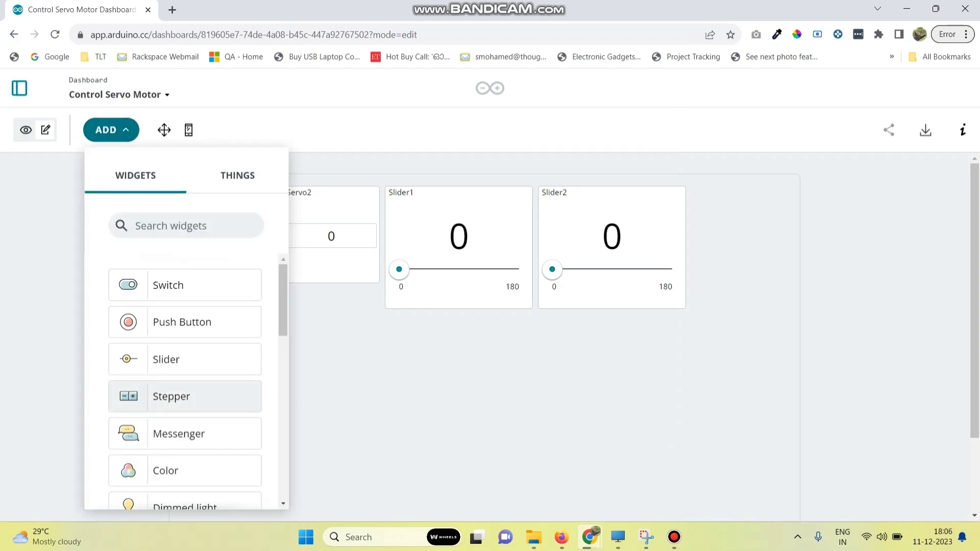
scroll(186, 397, "down", 4)
scroll(184, 383, "down", 5)
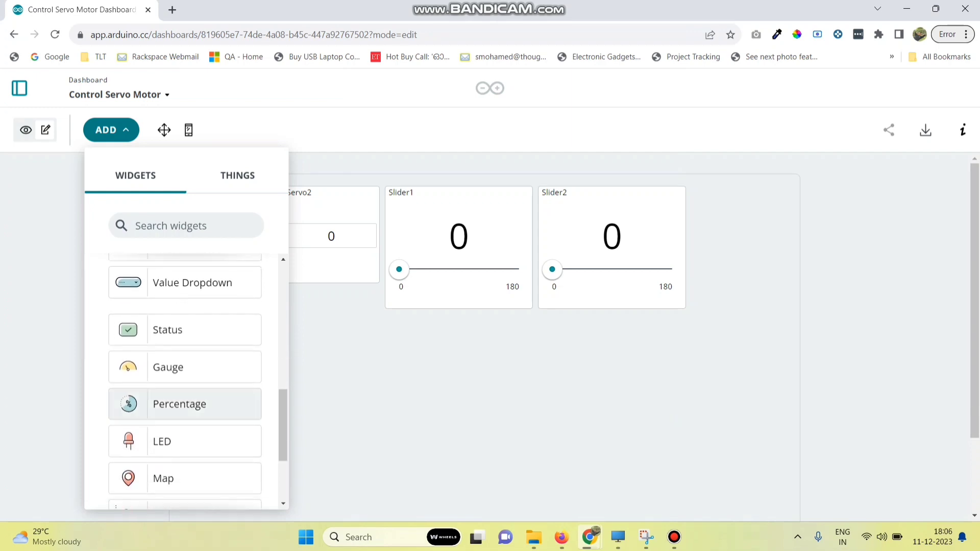
left_click(174, 367)
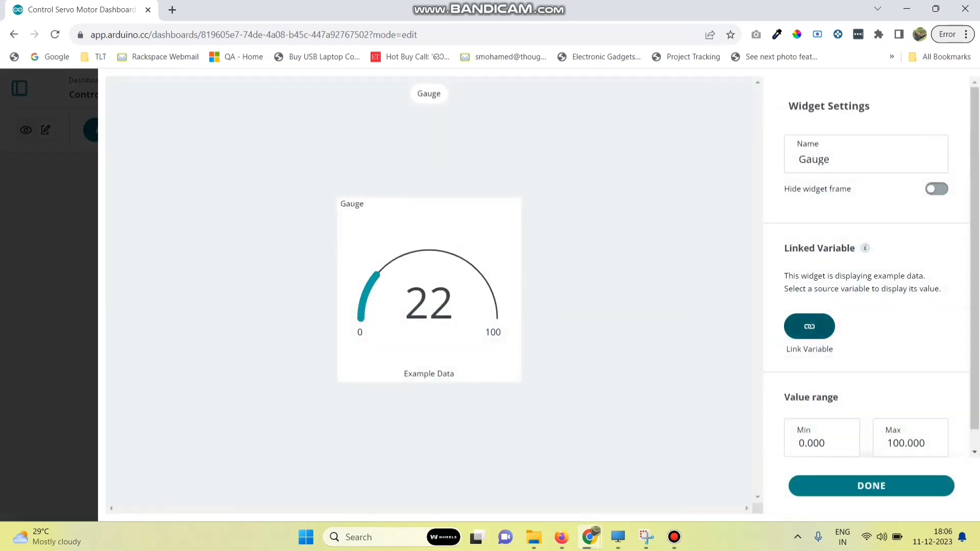
left_click(810, 326)
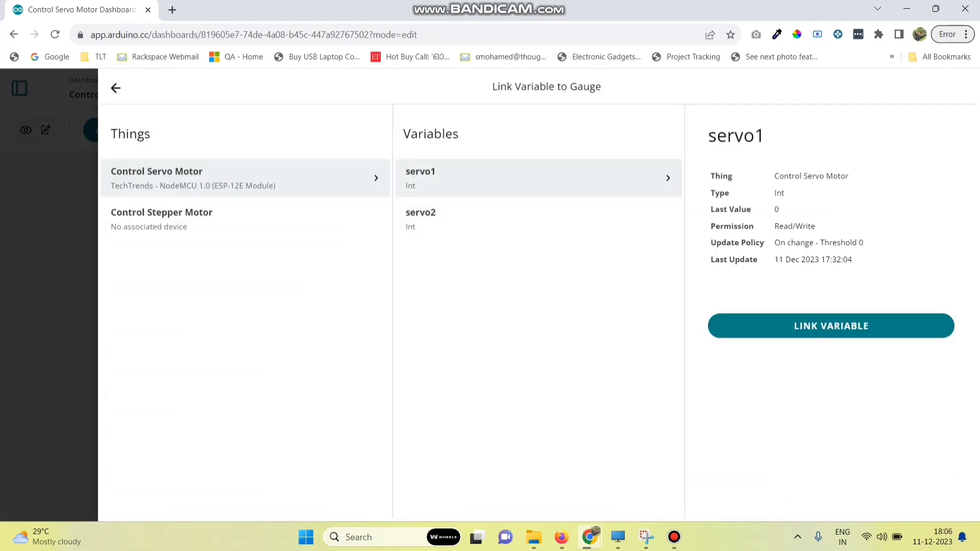
left_click(810, 327)
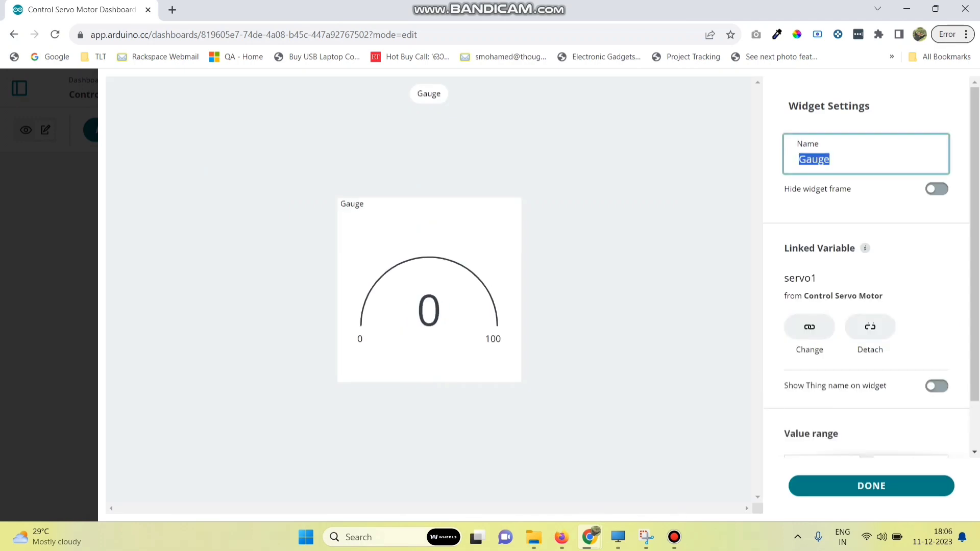
type("ServoPu")
key("BackSpace")
key("BackSpace")
type("Output1")
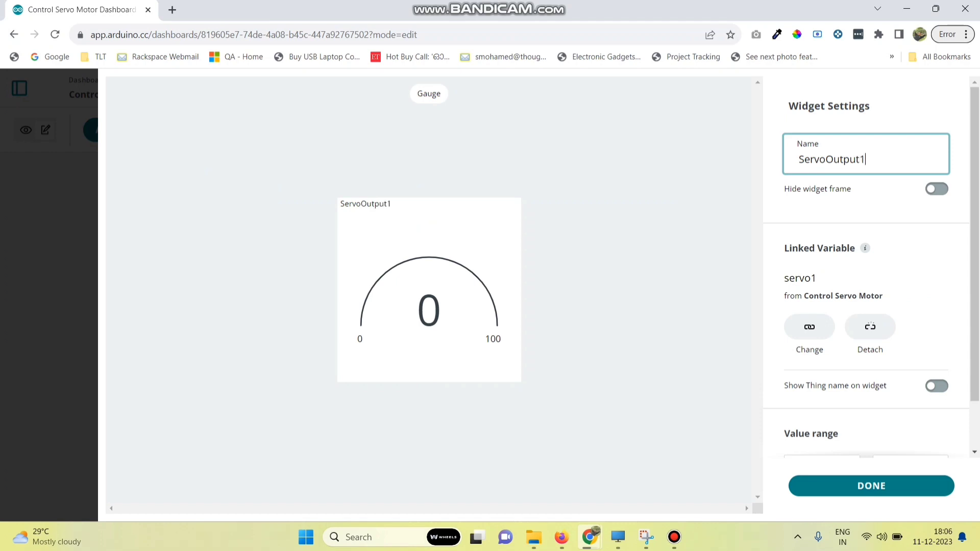
Step: Set the maximum of the ServoOutput1 gauge's value range to 180 and finish the widget
scroll(868, 265, "down", 1)
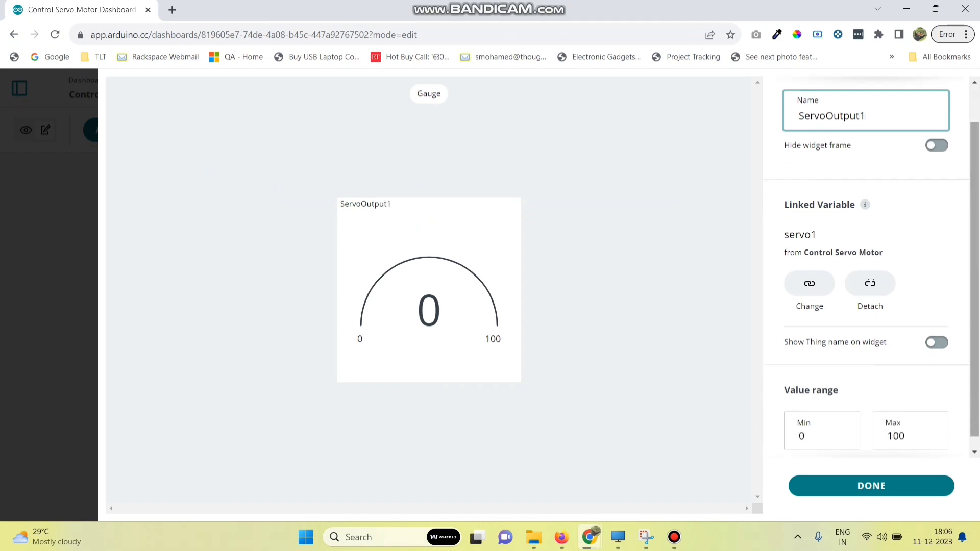
double_click(896, 423)
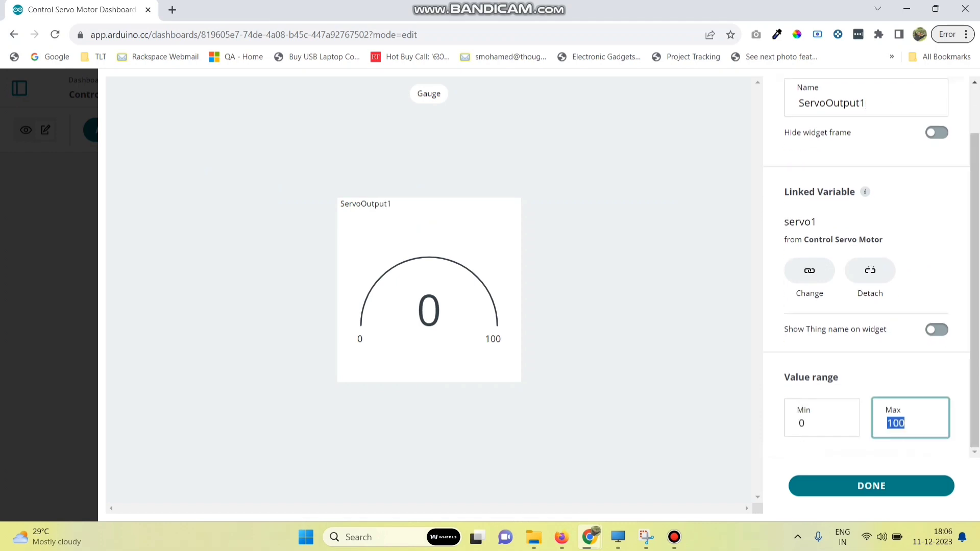
type("180")
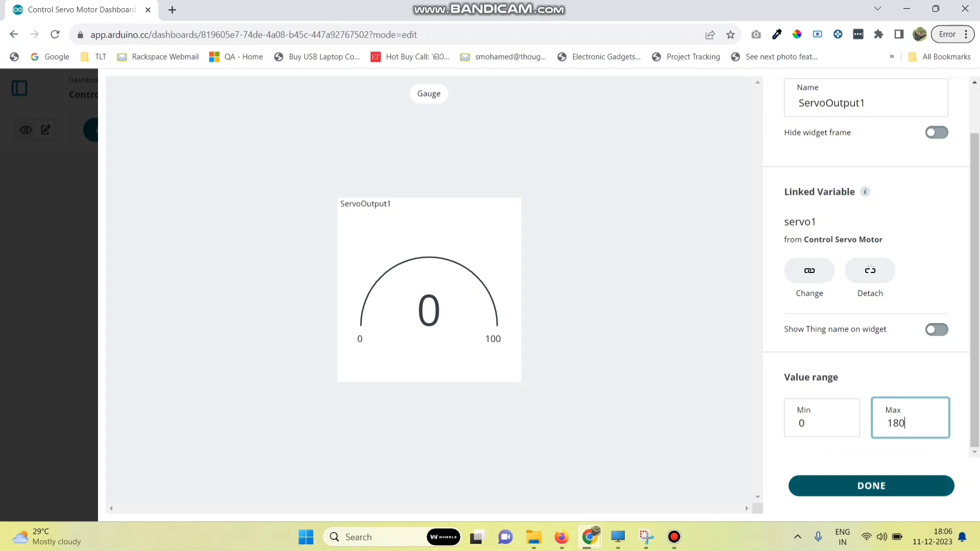
left_click(871, 485)
Step: Add a second Gauge widget linked to the servo2 variable of the Control Servo Motor Thing and name it ServoOutput2
left_click(111, 130)
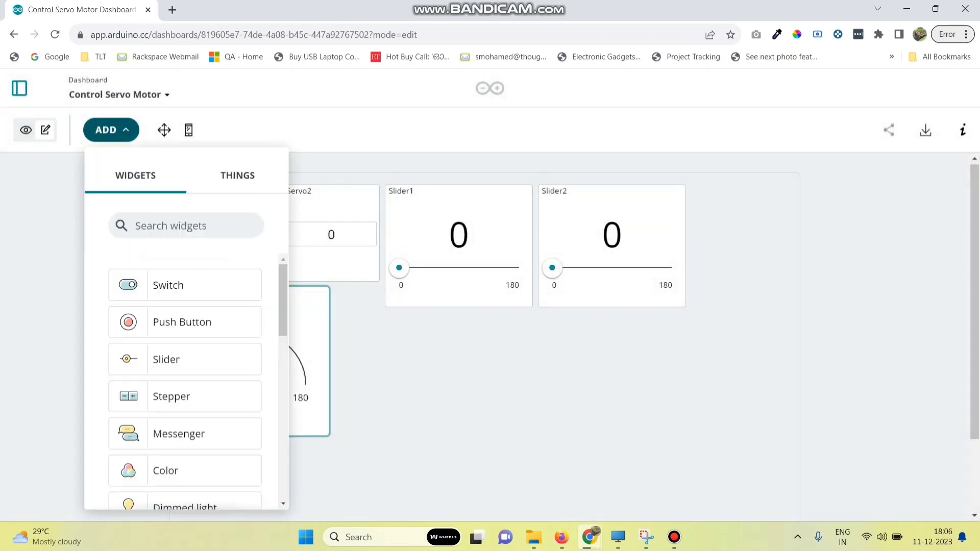
scroll(185, 378, "down", 10)
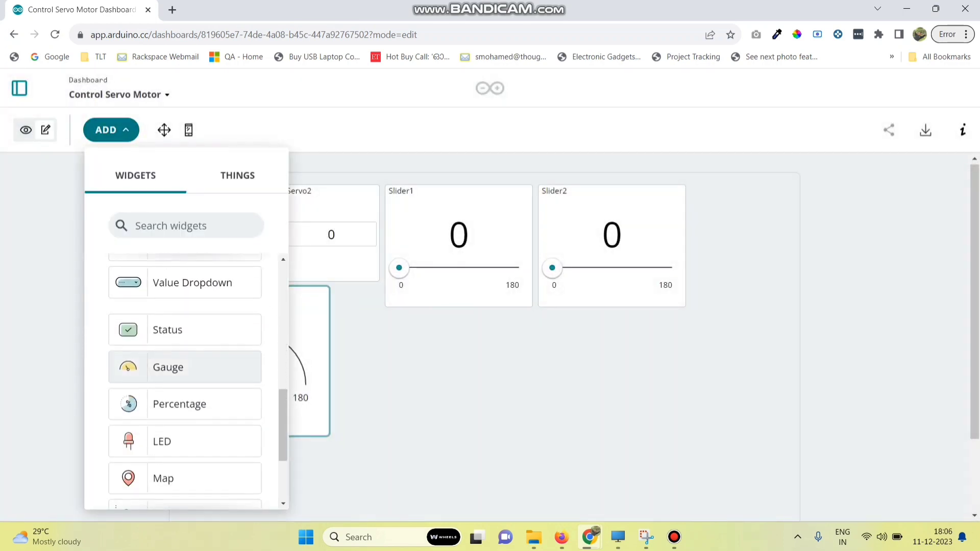
left_click(168, 368)
left_click(807, 325)
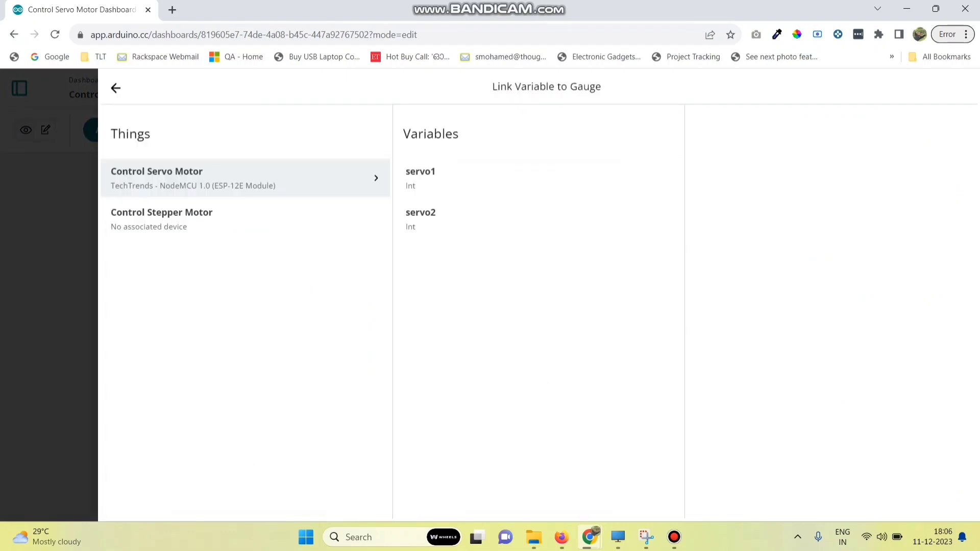
left_click(511, 219)
left_click(831, 325)
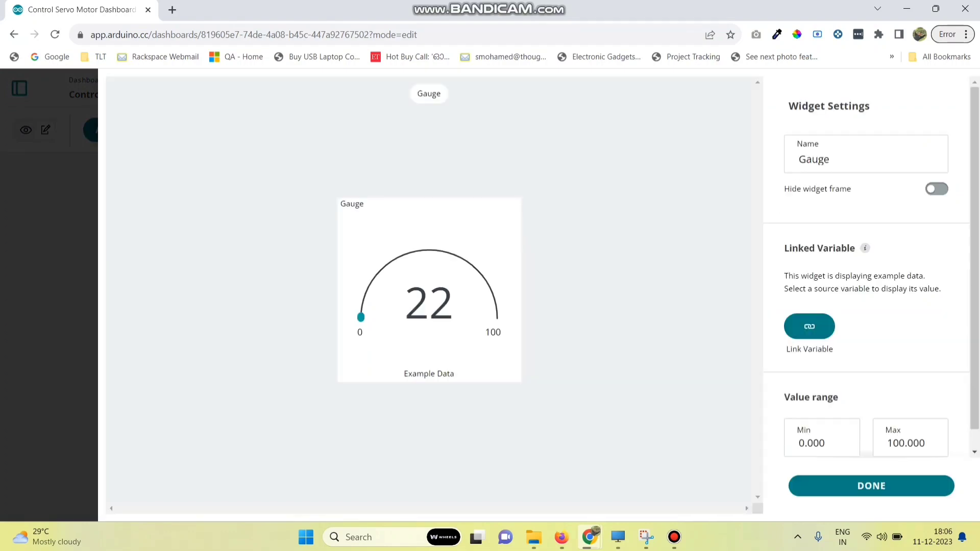
double_click(826, 160)
type("ServoOutput")
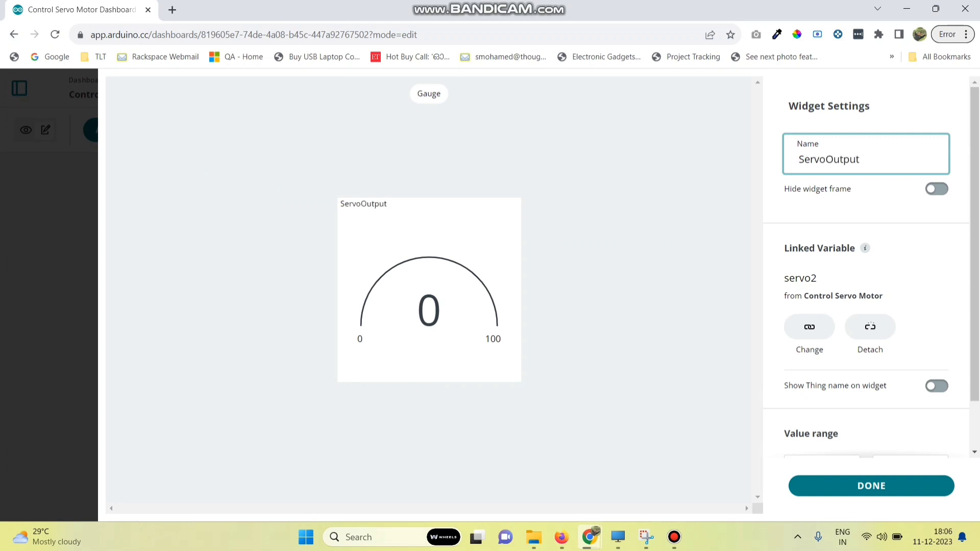
type("2")
Step: Set the maximum of the ServoOutput2 gauge's value range to 180 and finish the widget
scroll(872, 265, "down", 1)
double_click(896, 423)
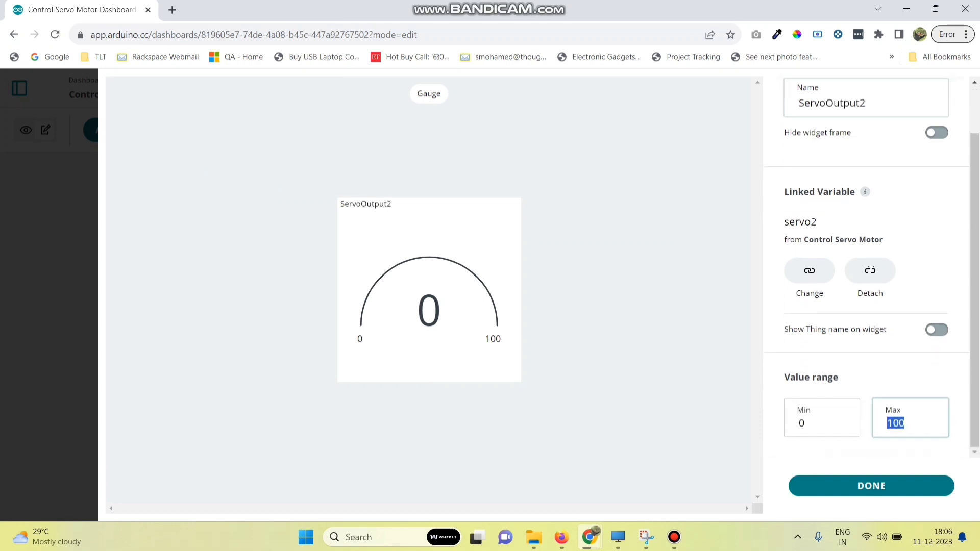
type("180")
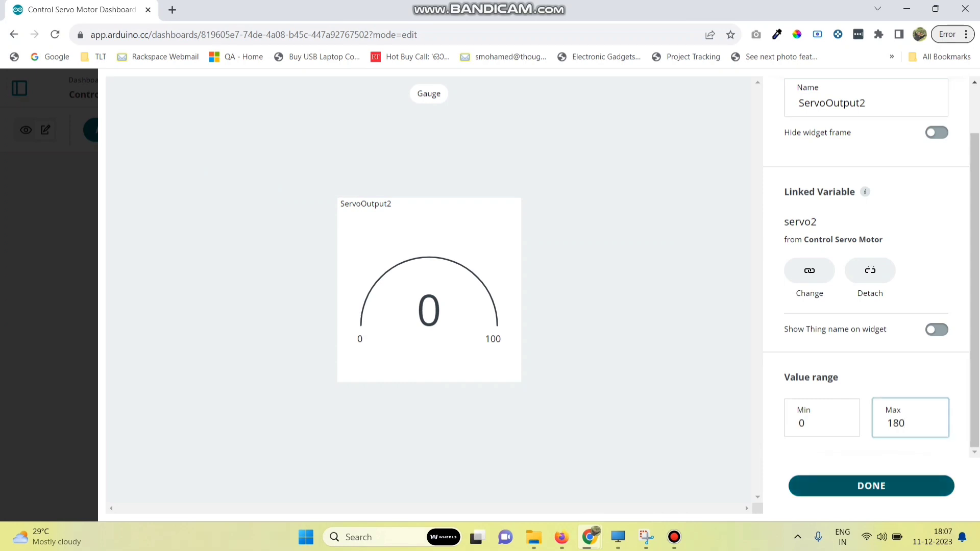
left_click(872, 485)
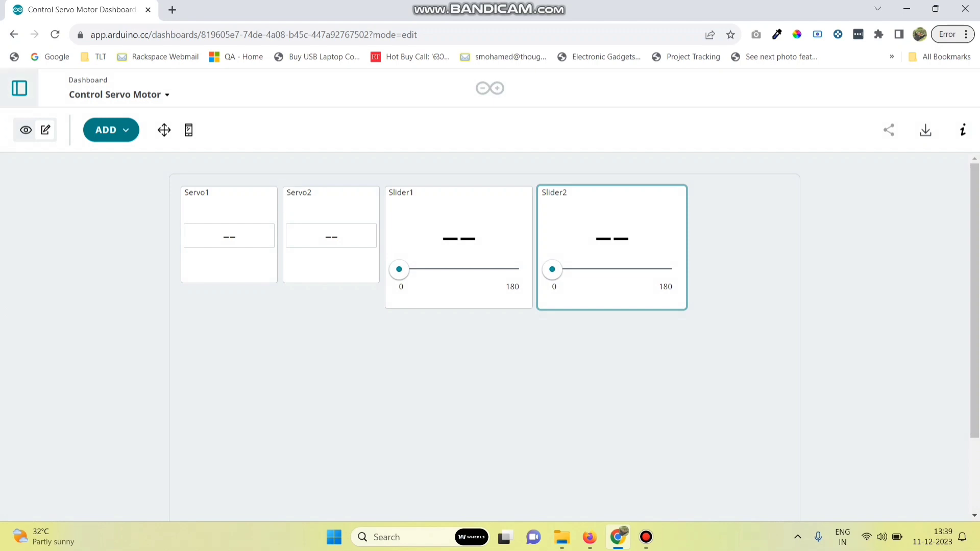
Step: Open the Control Servo Motor Thing from the Things list and load its sketch in the full editor
left_click(19, 87)
left_click(63, 265)
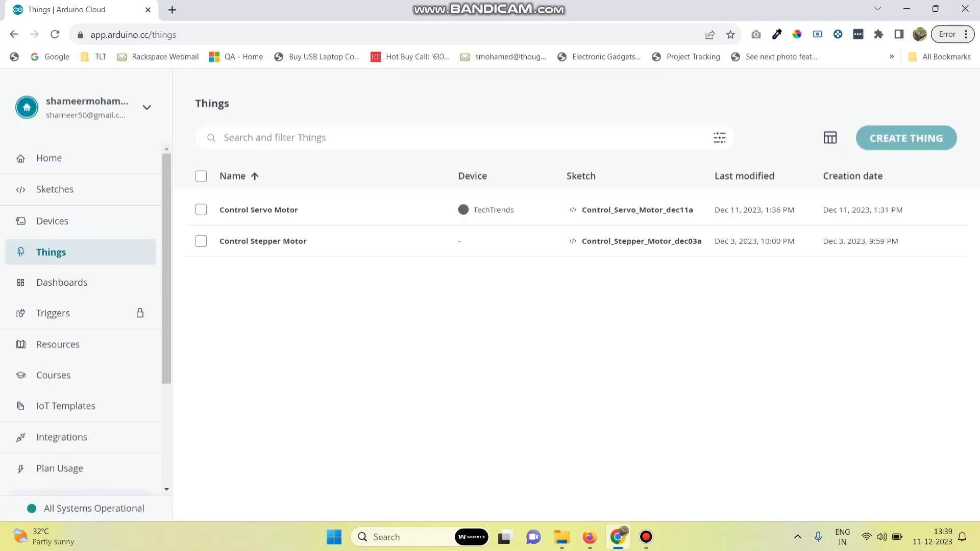
mouse_move(944, 209)
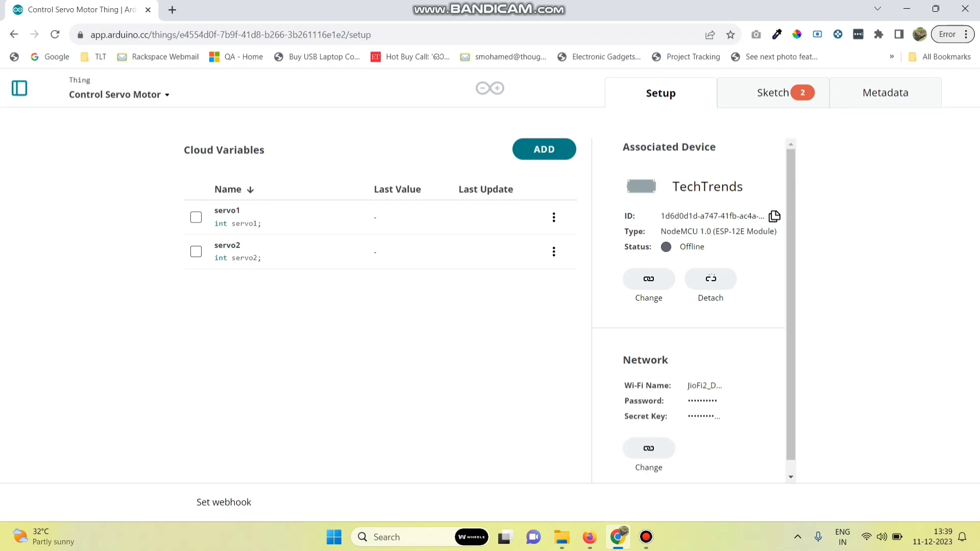
left_click(773, 93)
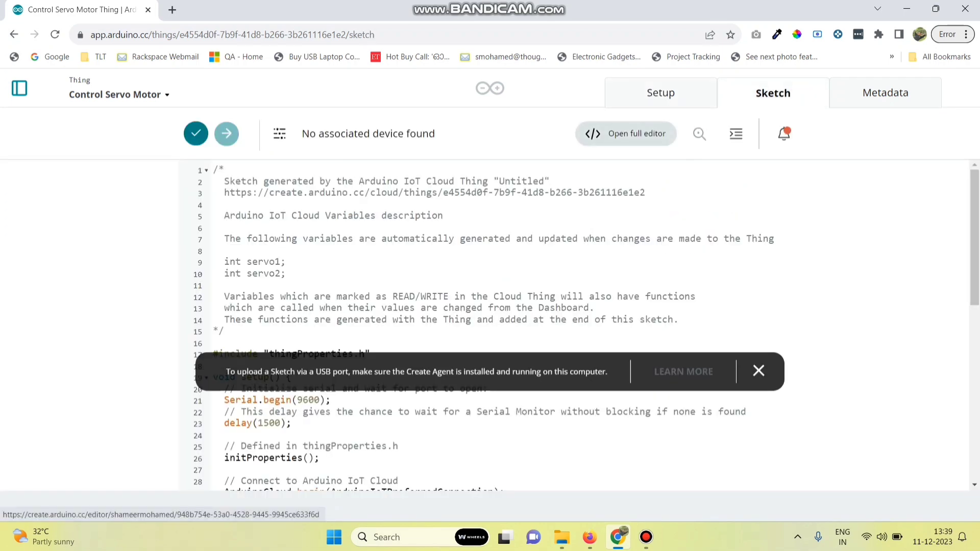
left_click(626, 133)
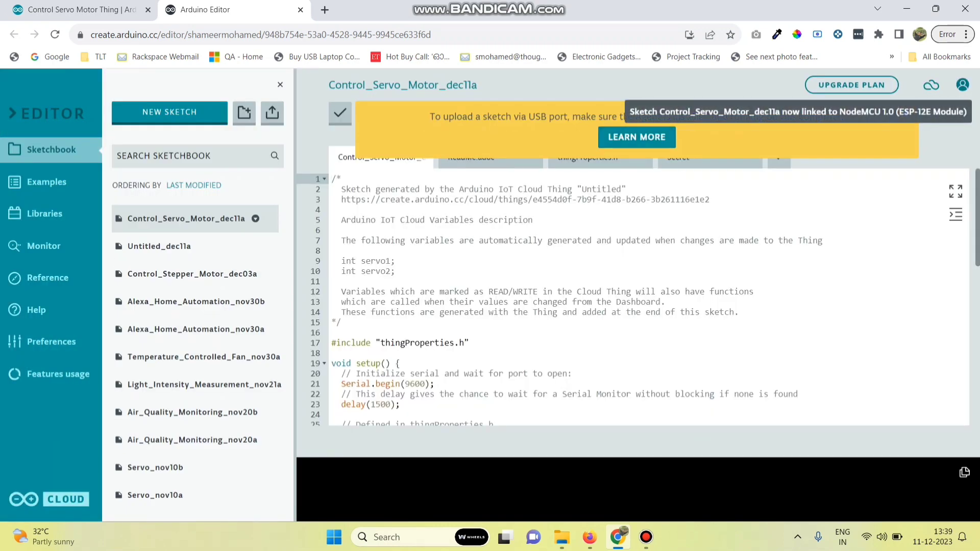
left_click(720, 312)
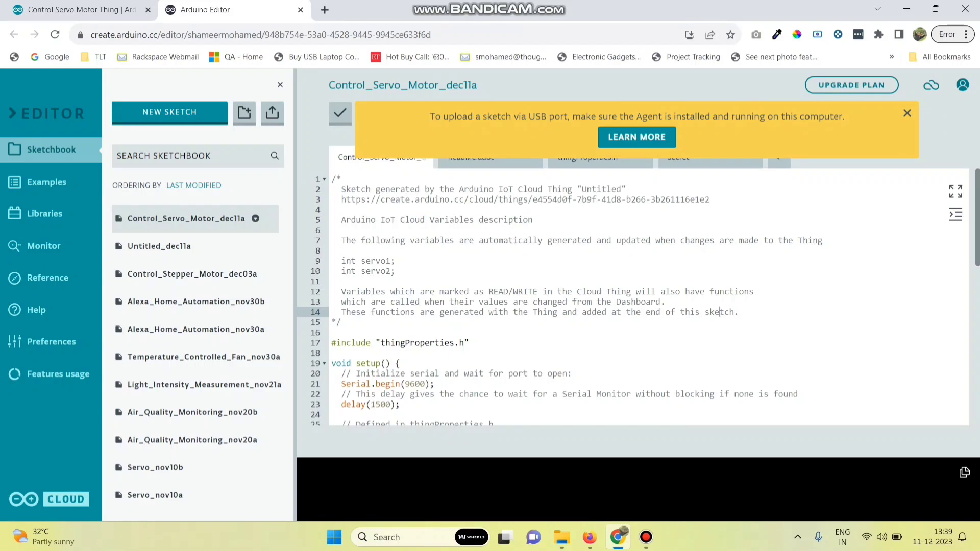
Step: From the editor's USB upload notice, choose to install the agent again, leave the editor and start the Create Agent setup
left_click(637, 137)
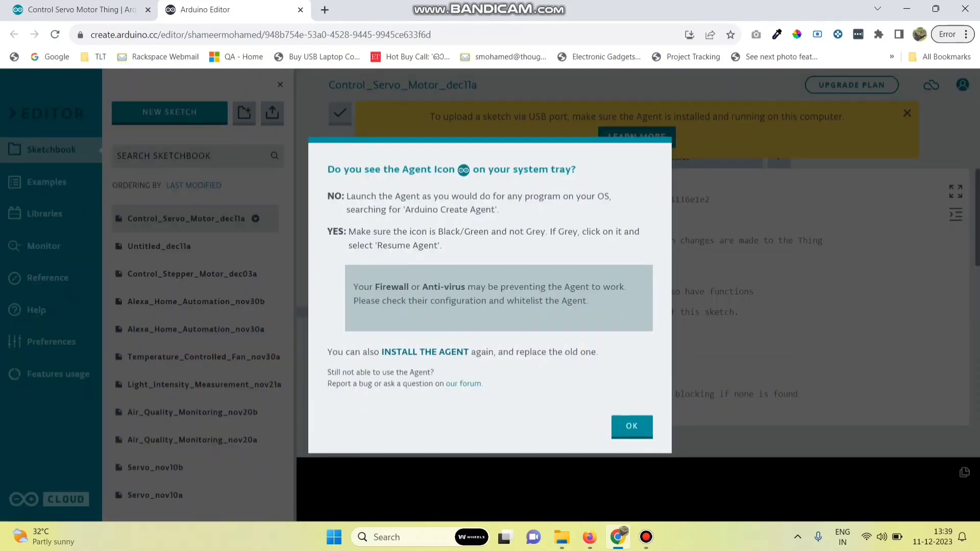
left_click(425, 352)
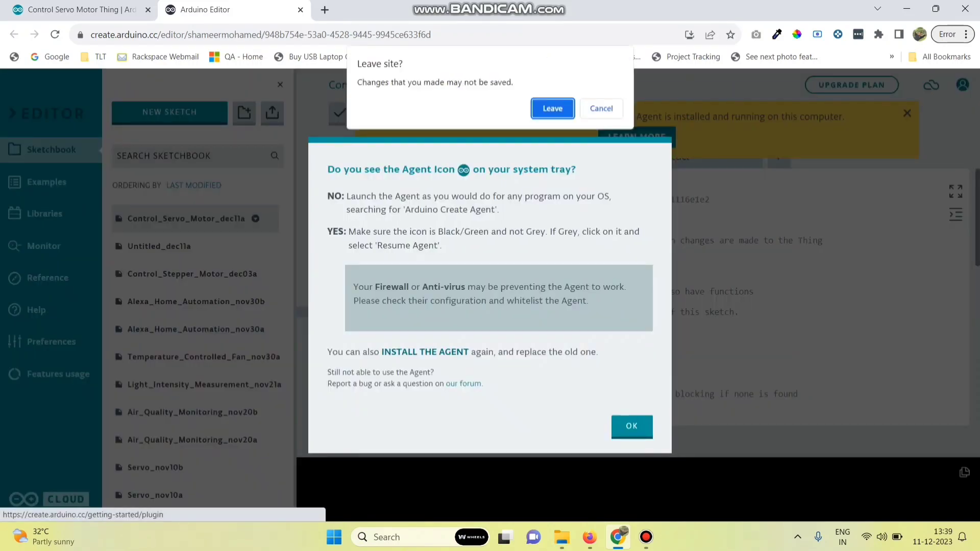
key("Return")
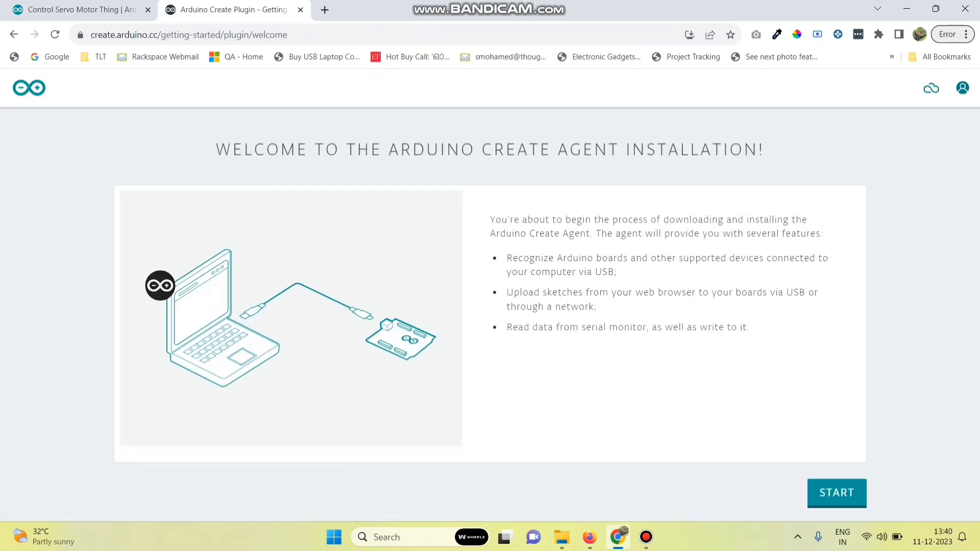
left_click(837, 493)
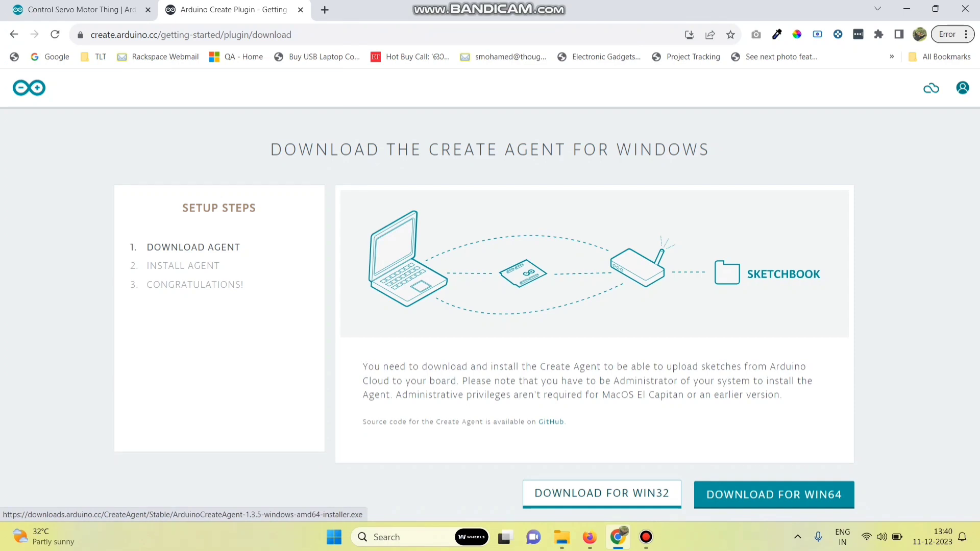
Step: Download the Win64 Create Agent installer and save it in the New folder (4) subfolder of Downloads
left_click(774, 495)
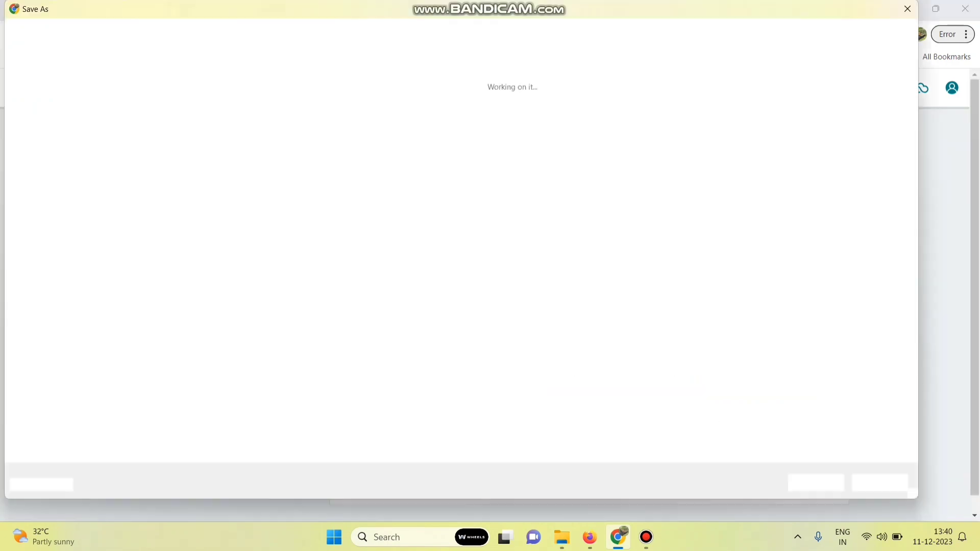
double_click(221, 123)
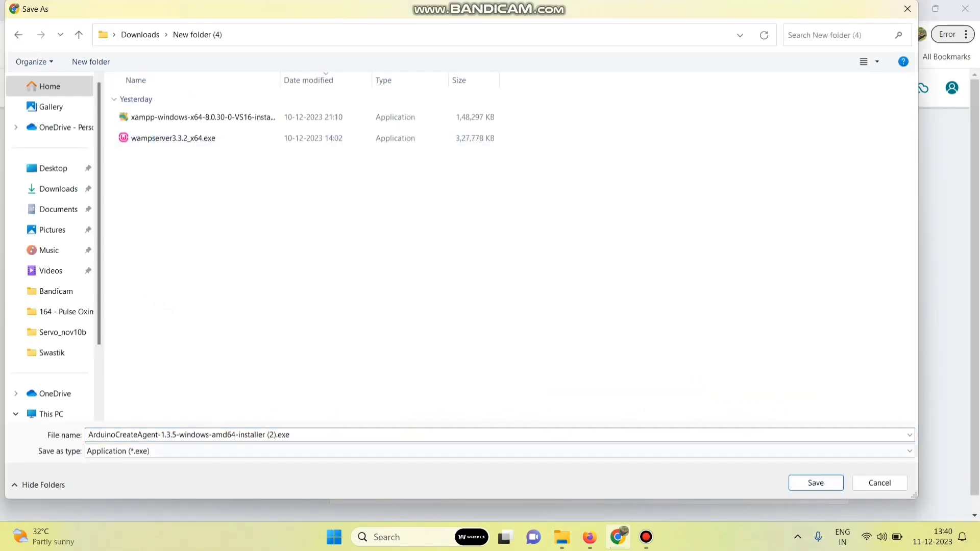
key("Return")
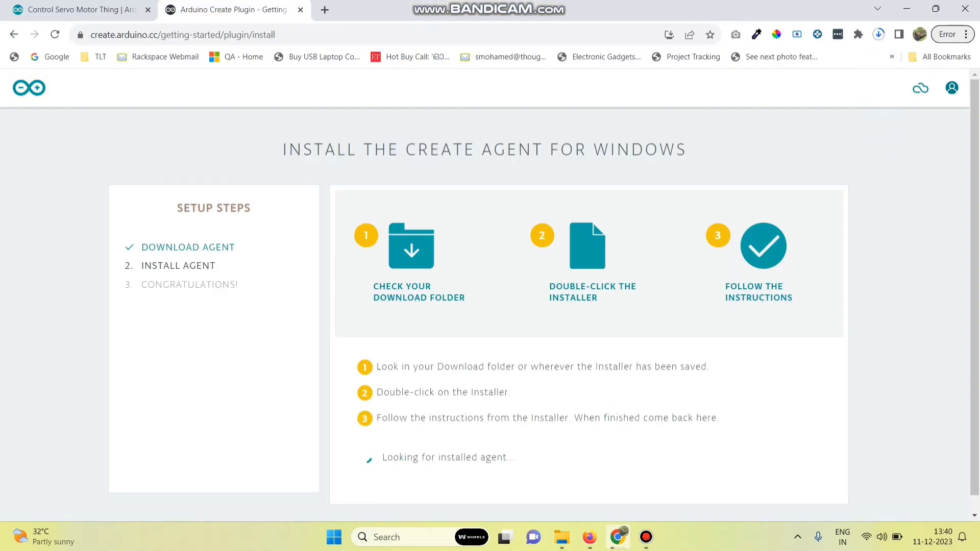
Step: Run the downloaded ArduinoCreateAgent-1.3.5 installer from New folder (4), accepting the license agreement and starting the installation
key("alt+Tab")
left_click(225, 132)
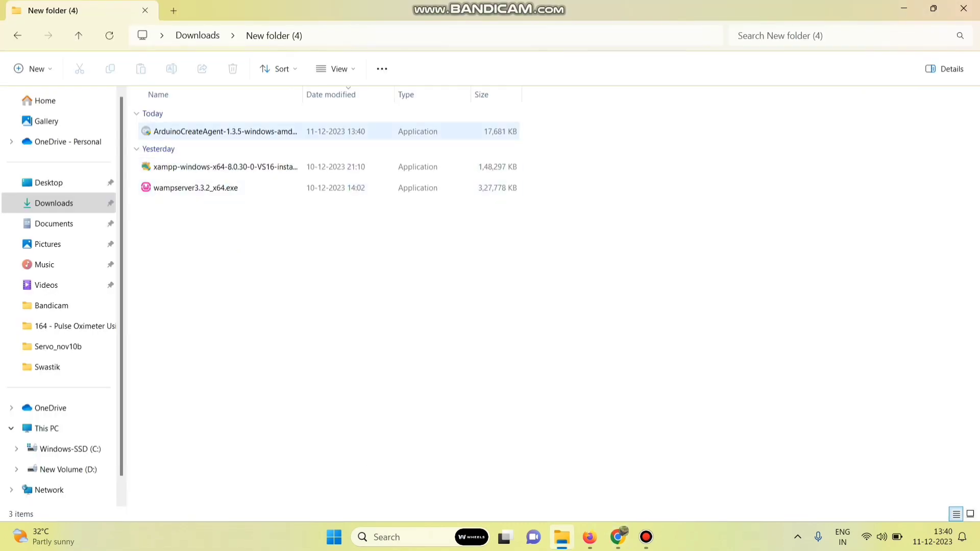
double_click(222, 132)
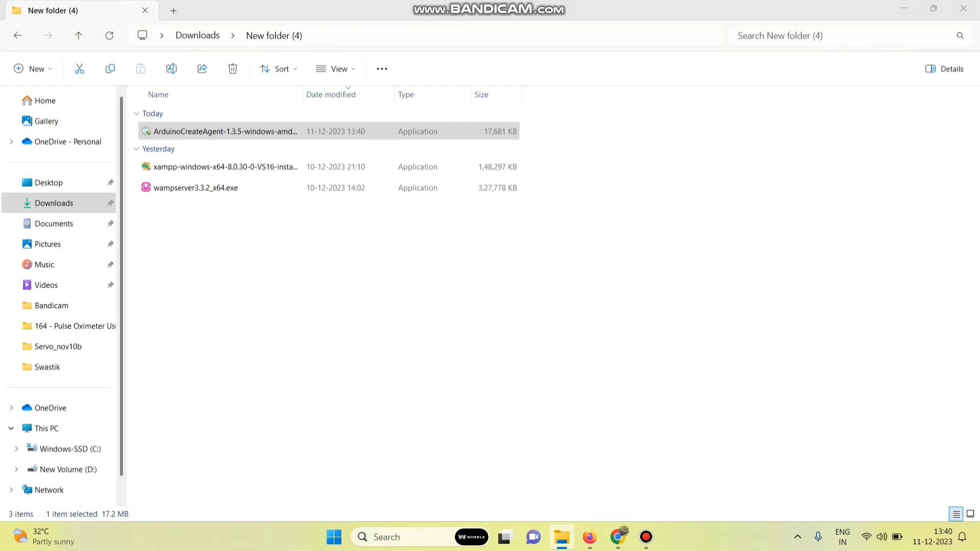
left_click(567, 374)
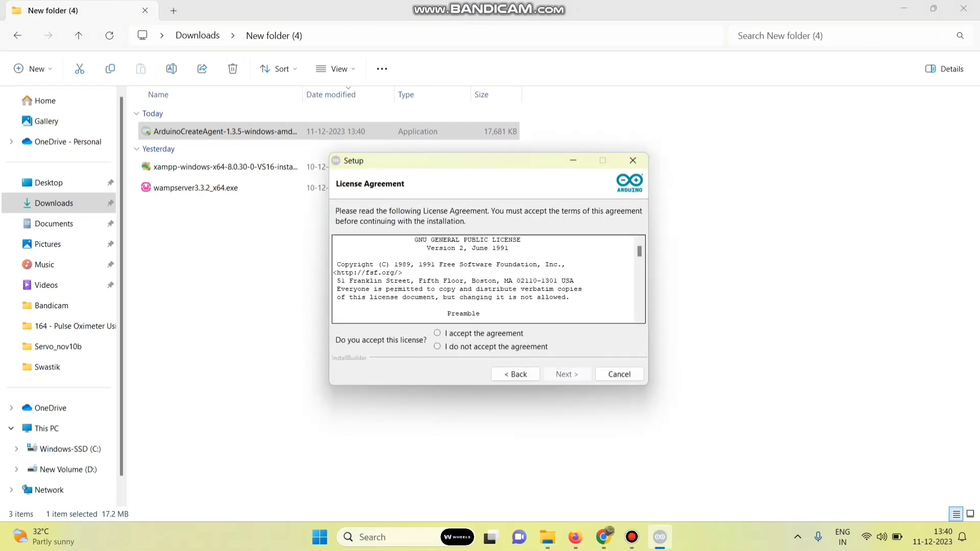
left_click(437, 333)
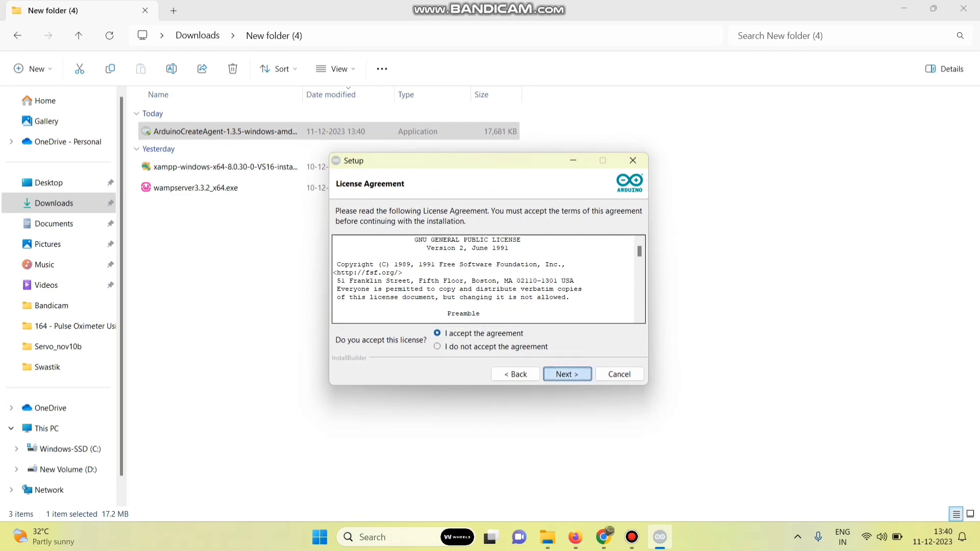
left_click(567, 374)
key("Return")
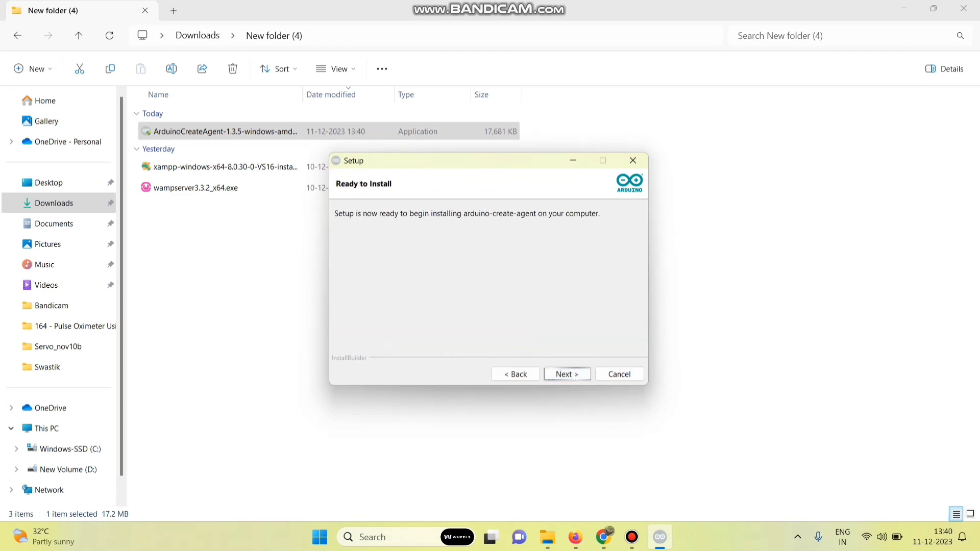
key("Return")
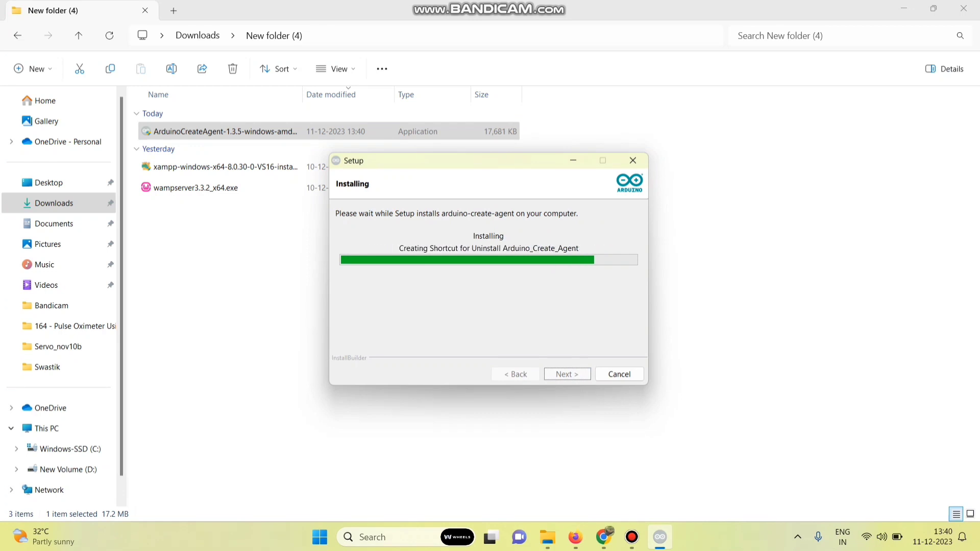